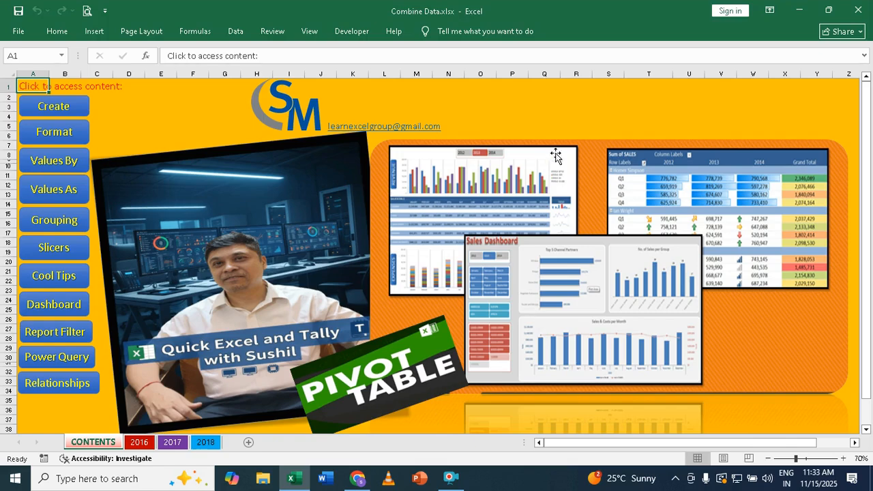
Review the sales data on the 2016, 2017 and 2018 sheets.
{"action": "left_click", "coordinate": [139, 443]}
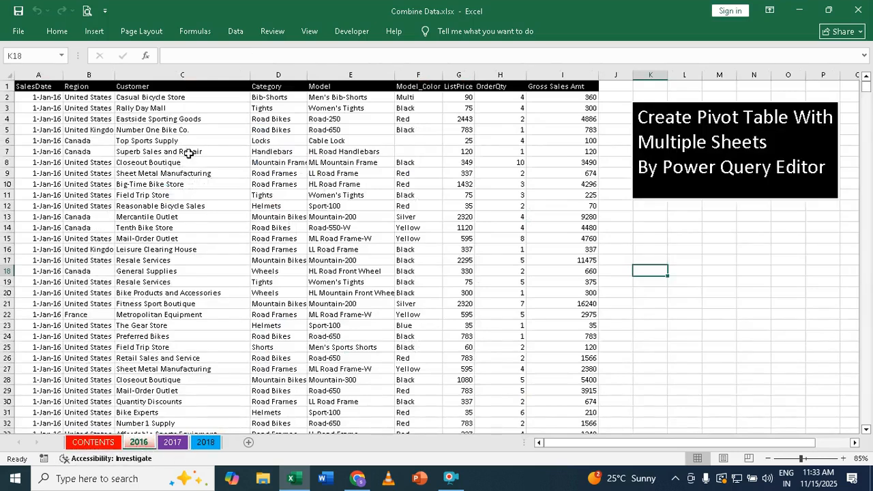
{"action": "left_click", "coordinate": [172, 442]}
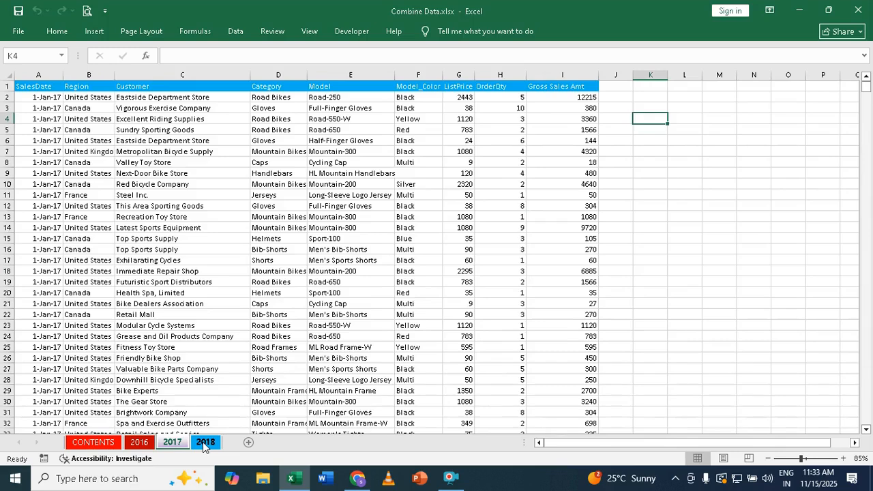
{"action": "left_click", "coordinate": [205, 442]}
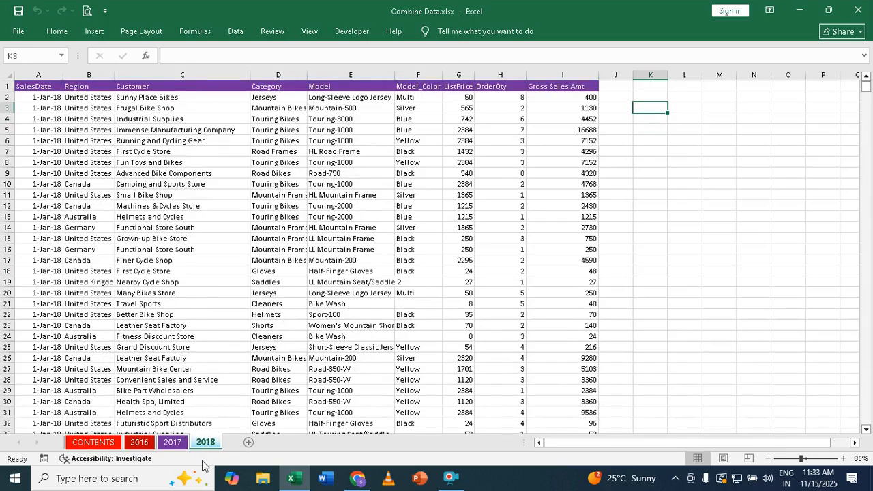
{"action": "left_click", "coordinate": [139, 443]}
{"action": "left_click", "coordinate": [173, 442]}
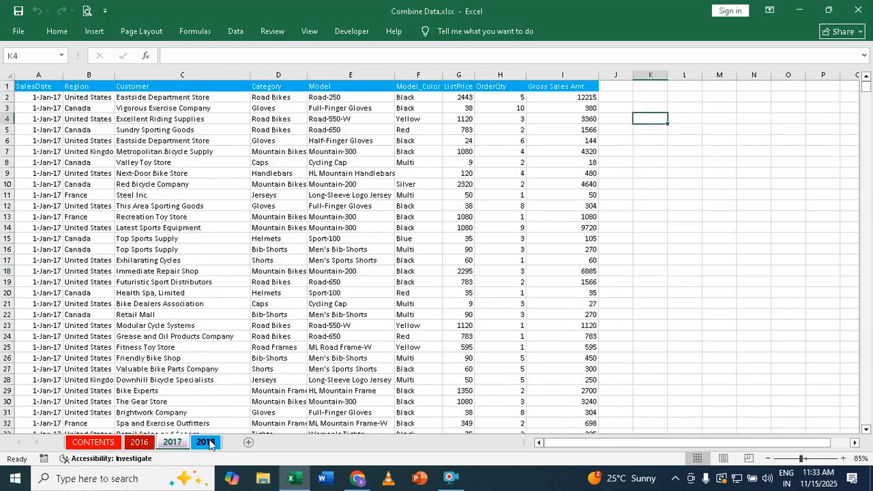
{"action": "left_click", "coordinate": [206, 442]}
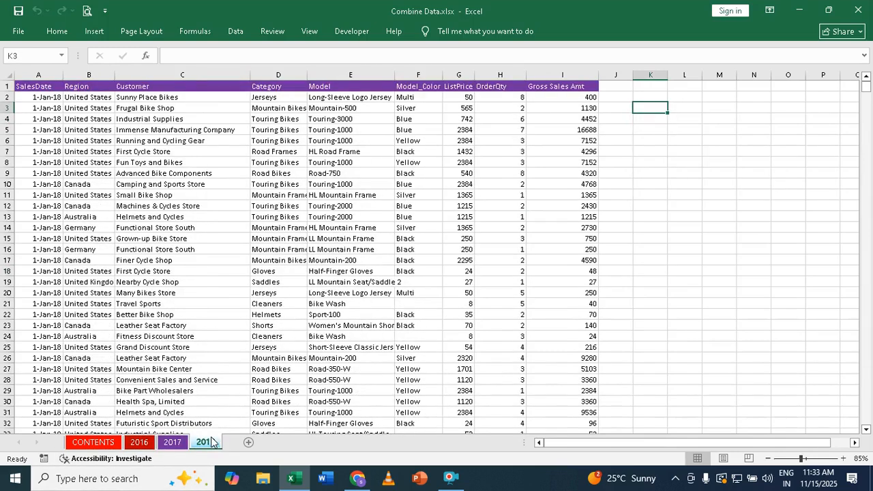
Add a new worksheet after the 2018 sheet and start a data import from an Excel workbook.
{"action": "left_click", "coordinate": [249, 445]}
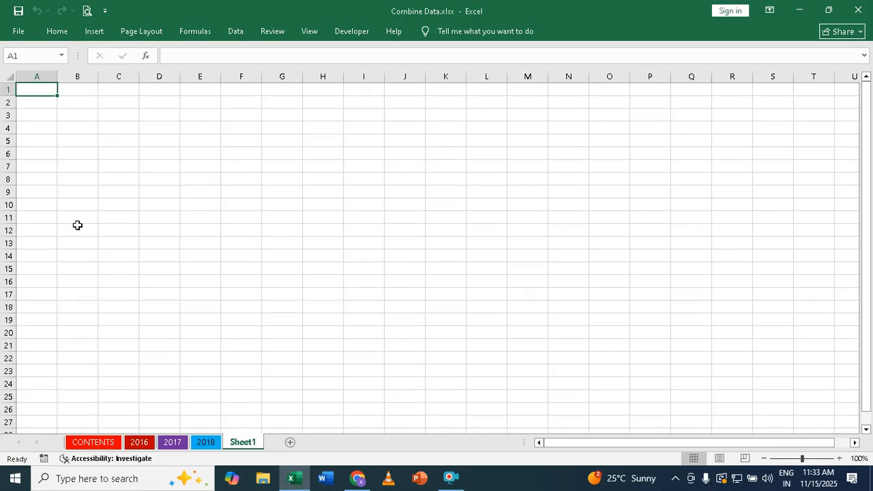
{"action": "left_click", "coordinate": [236, 32]}
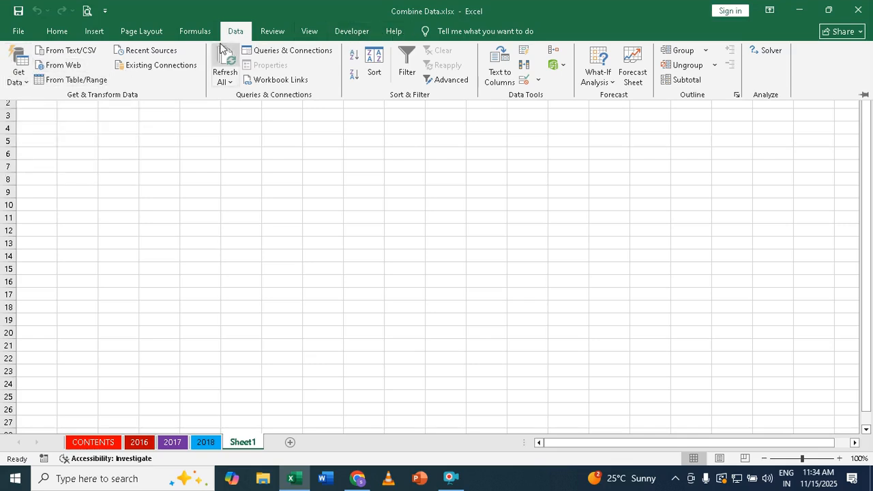
{"action": "left_click", "coordinate": [236, 30]}
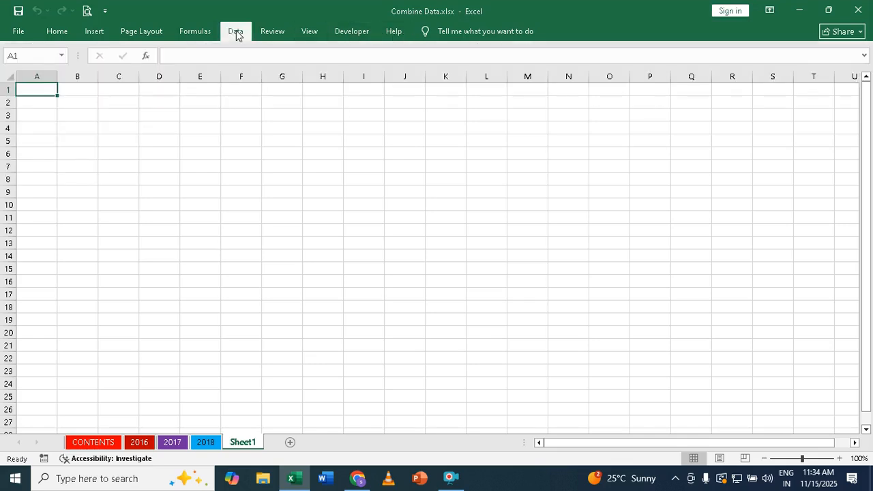
{"action": "key", "text": "ctrl+F1"}
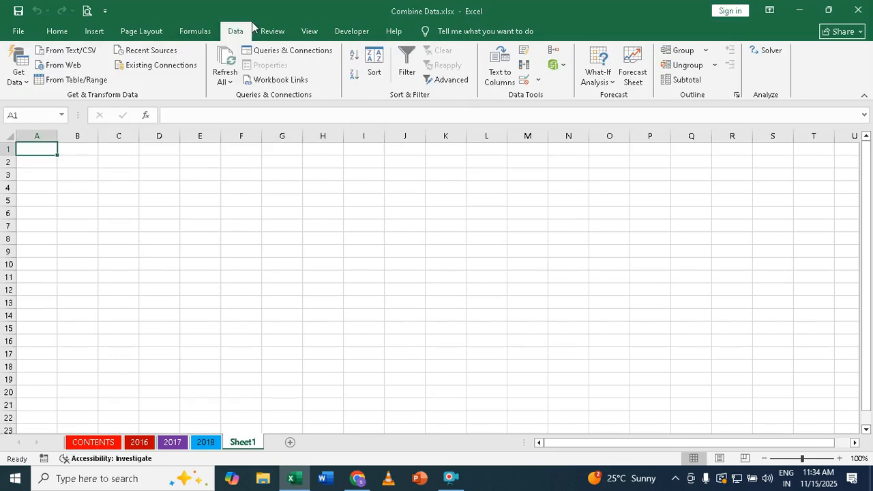
{"action": "left_click", "coordinate": [26, 82]}
{"action": "mouse_move", "coordinate": [54, 108]}
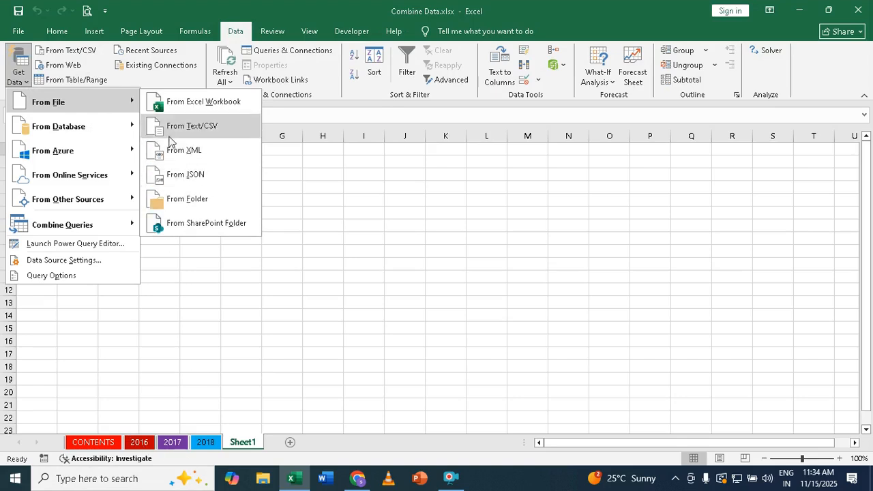
{"action": "left_click", "coordinate": [195, 102]}
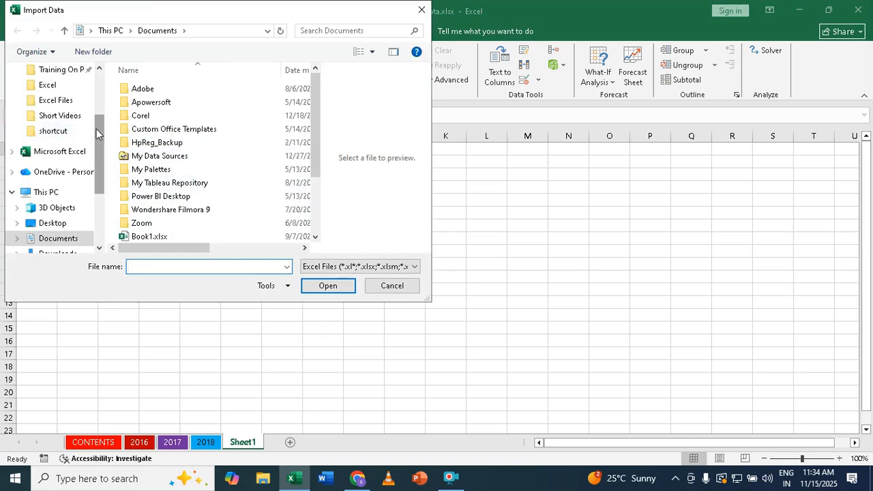
Import the file Combine Data.xlsx from the Desktop folder.
{"action": "left_click_drag", "start_coordinate": [96, 129], "coordinate": [98, 89]}
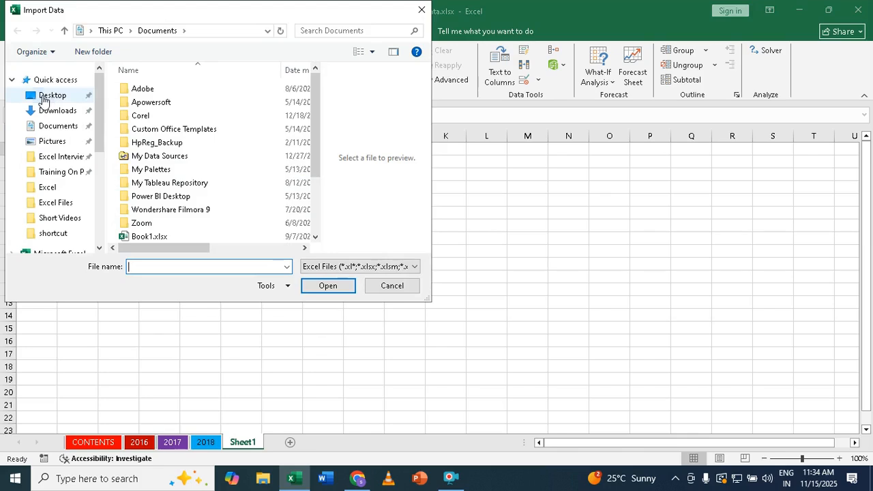
{"action": "left_click", "coordinate": [45, 98]}
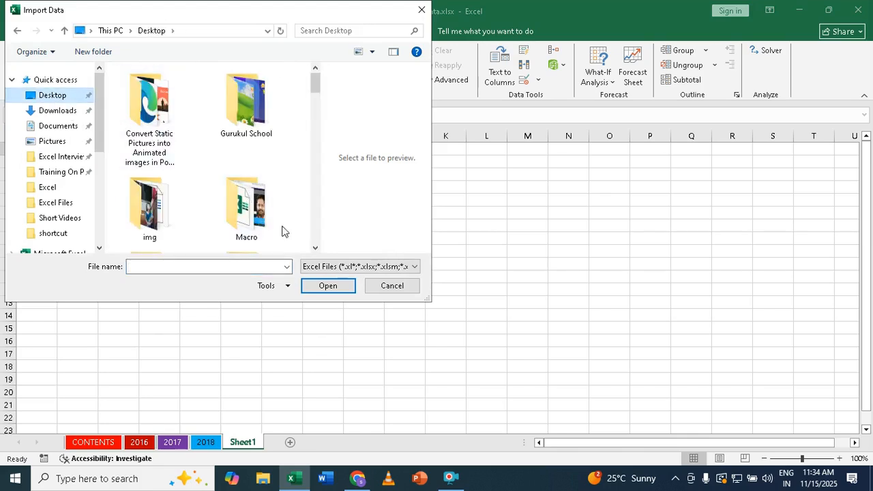
{"action": "left_click", "coordinate": [314, 250]}
{"action": "left_click", "coordinate": [314, 249]}
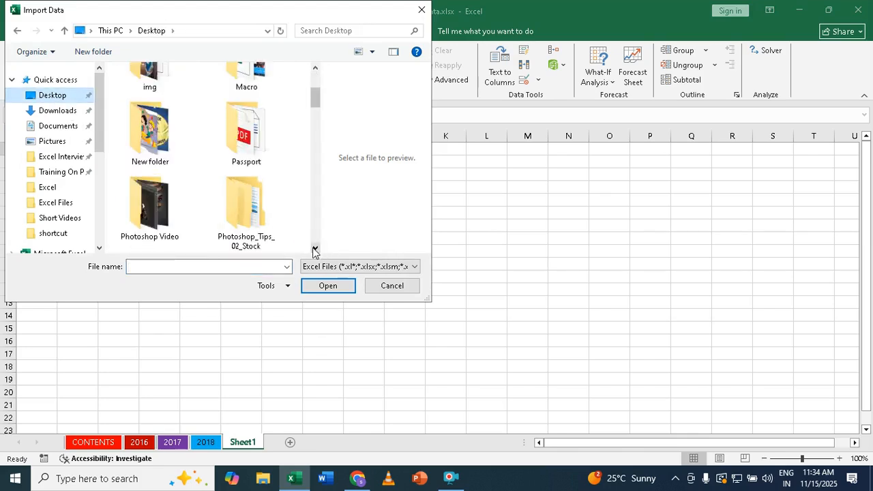
{"action": "left_click", "coordinate": [315, 249]}
{"action": "left_click", "coordinate": [314, 249]}
{"action": "left_click", "coordinate": [315, 249]}
{"action": "left_click", "coordinate": [314, 249]}
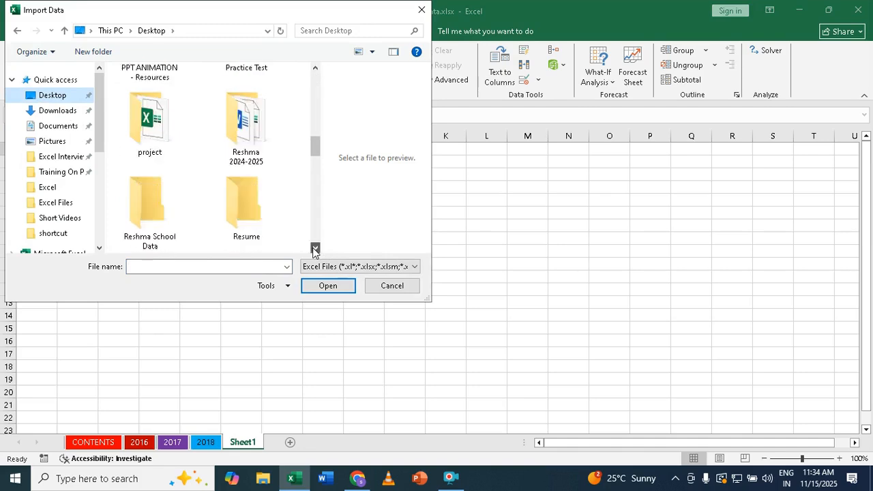
{"action": "left_click", "coordinate": [314, 249]}
{"action": "left_click", "coordinate": [314, 250]}
{"action": "left_click", "coordinate": [314, 250]}
{"action": "left_click", "coordinate": [315, 250]}
{"action": "left_click", "coordinate": [314, 250]}
{"action": "left_click", "coordinate": [315, 249]}
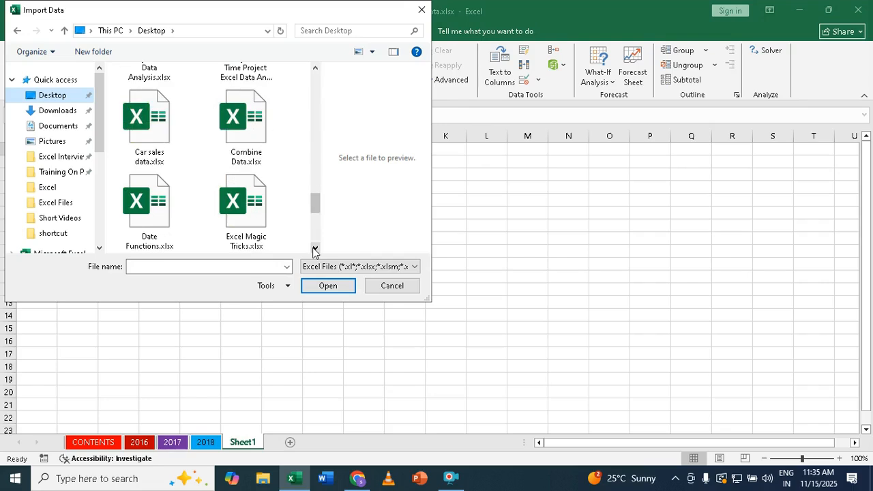
{"action": "left_click", "coordinate": [248, 124]}
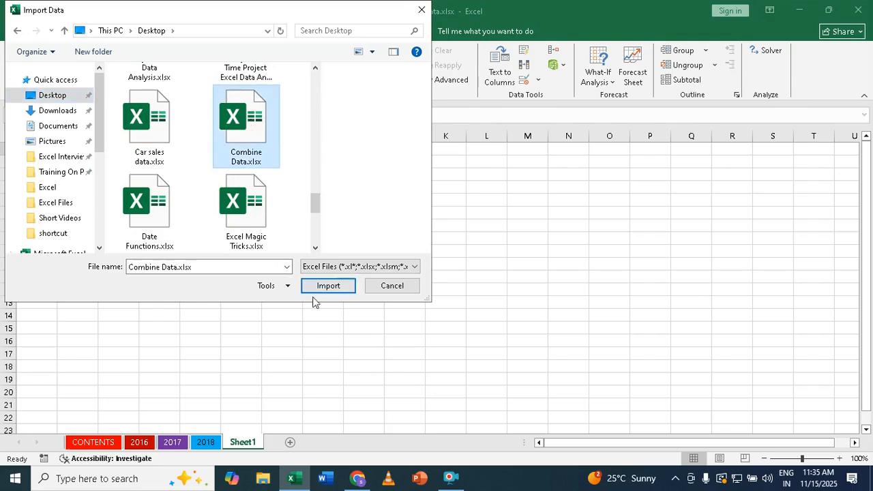
{"action": "left_click", "coordinate": [330, 286]}
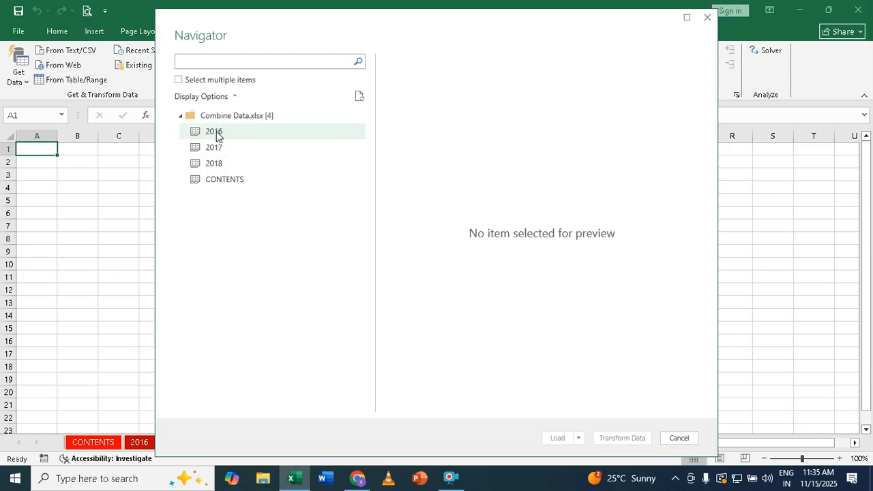
Open the 2016 sheet for transformation and delete the query's Changed Type, Promoted Headers and Navigation steps.
{"action": "left_click", "coordinate": [217, 132]}
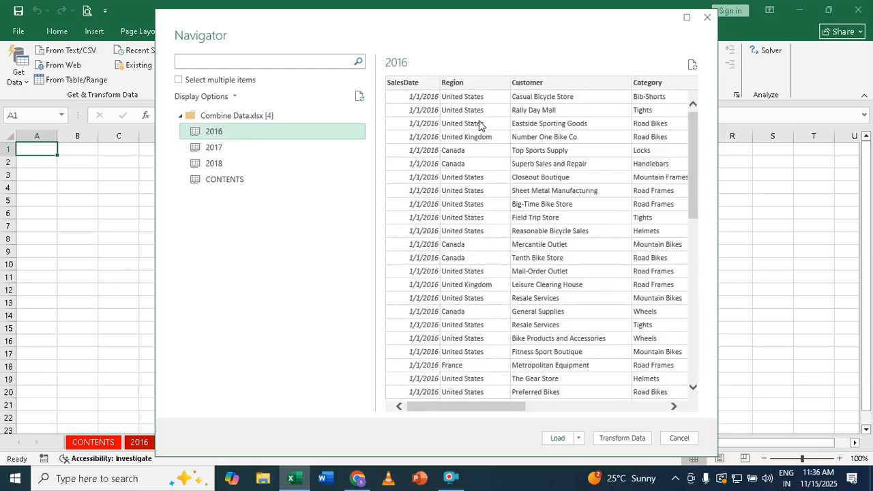
{"action": "left_click", "coordinate": [621, 439]}
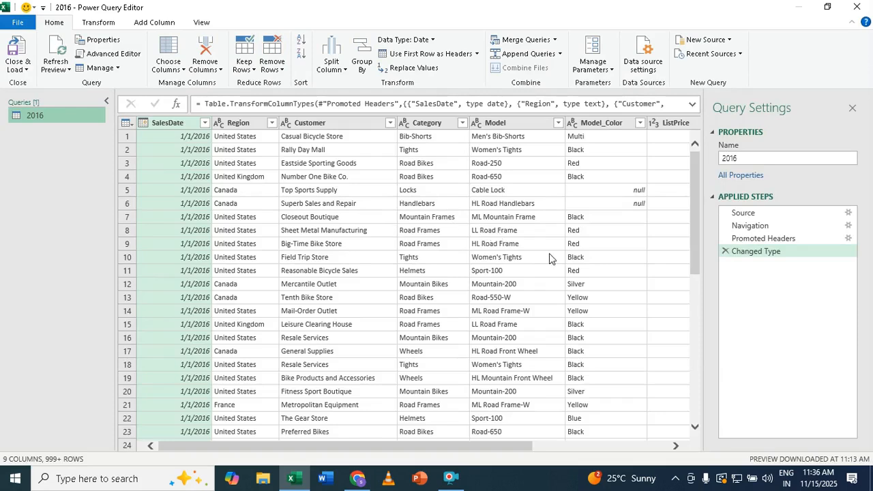
{"action": "left_click", "coordinate": [725, 251]}
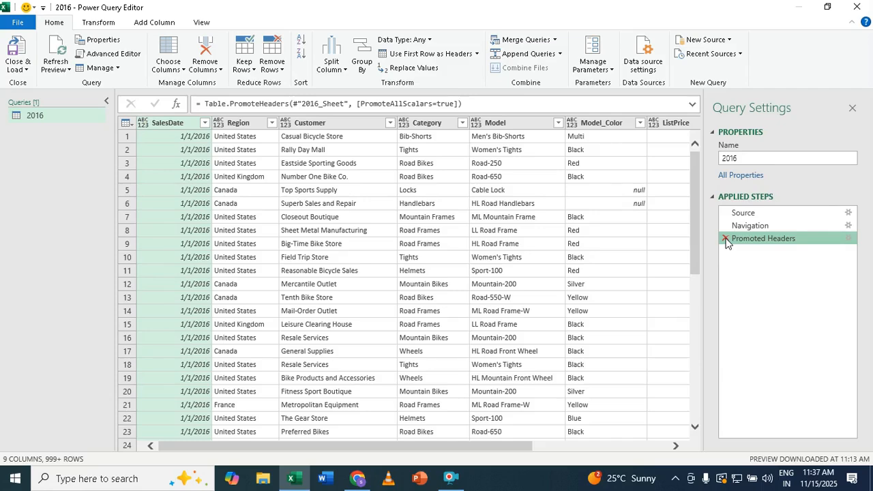
{"action": "left_click", "coordinate": [725, 239]}
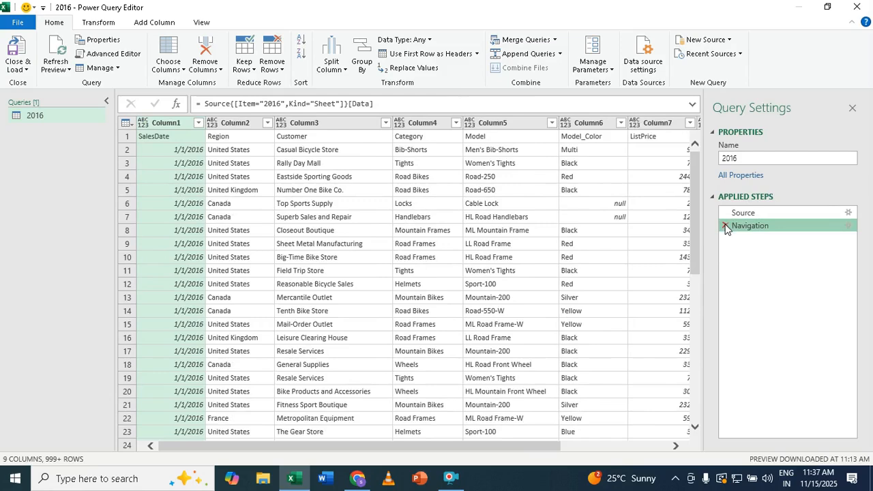
{"action": "left_click", "coordinate": [725, 227]}
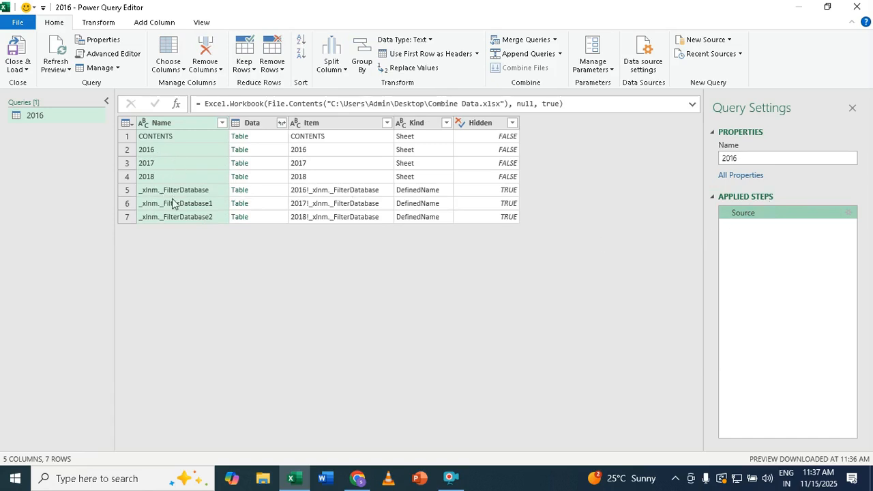
Filter the Name column to 2016, 2017 and 2018, excluding CONTENTS and the three _xlnm._FilterDatabase entries.
{"action": "left_click", "coordinate": [222, 122]}
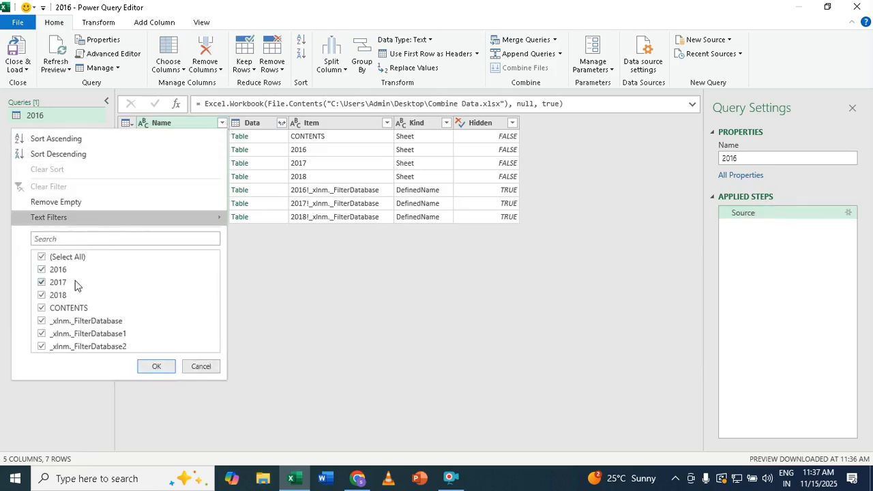
{"action": "left_click", "coordinate": [42, 309]}
{"action": "left_click", "coordinate": [41, 321]}
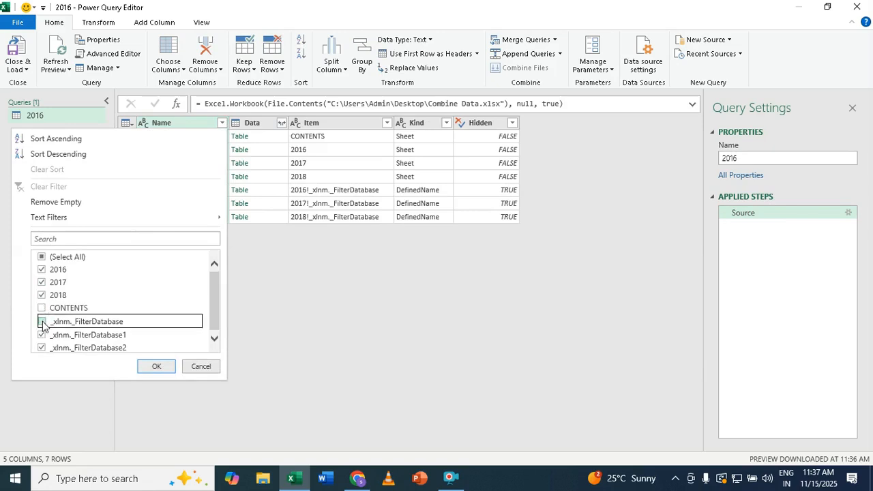
{"action": "left_click", "coordinate": [41, 335]}
{"action": "left_click", "coordinate": [42, 347]}
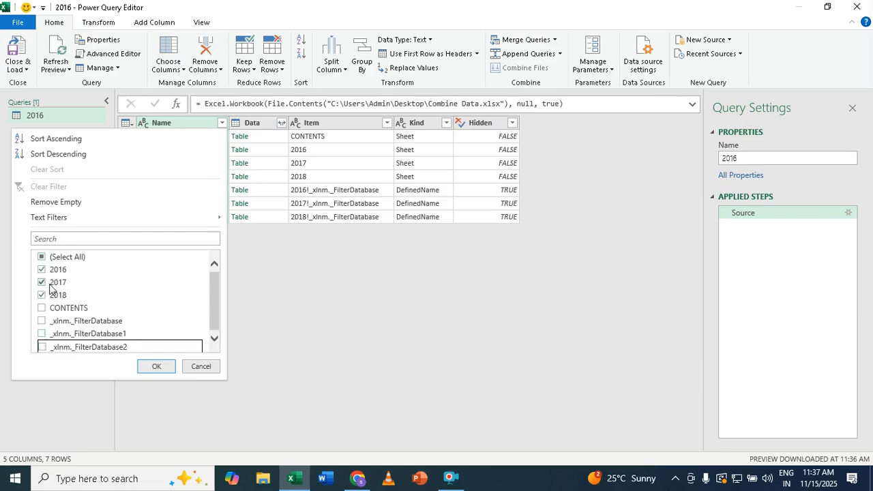
{"action": "left_click", "coordinate": [156, 367]}
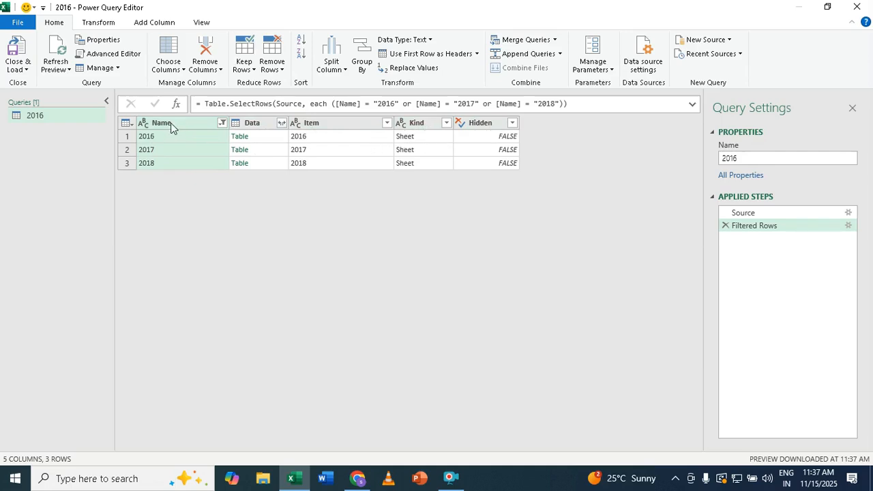
Keep only the Name and Data columns by removing all other columns from the query.
{"action": "left_click", "coordinate": [263, 125]}
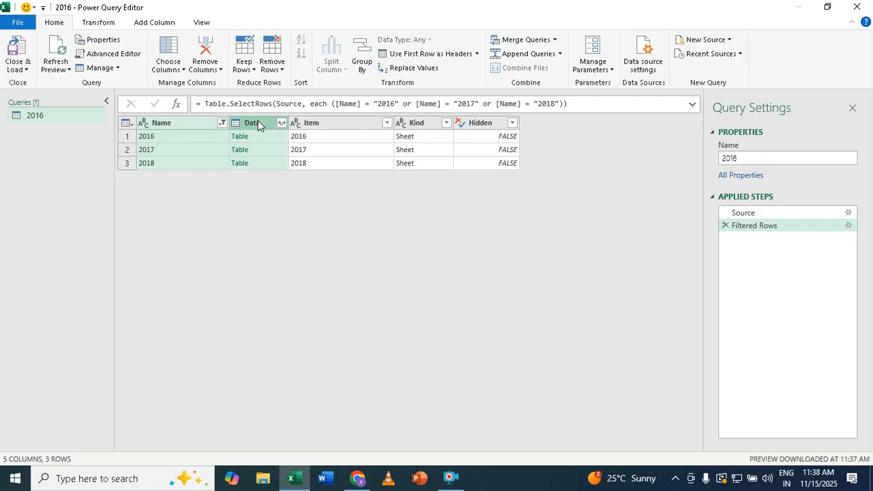
{"action": "right_click", "coordinate": [258, 124]}
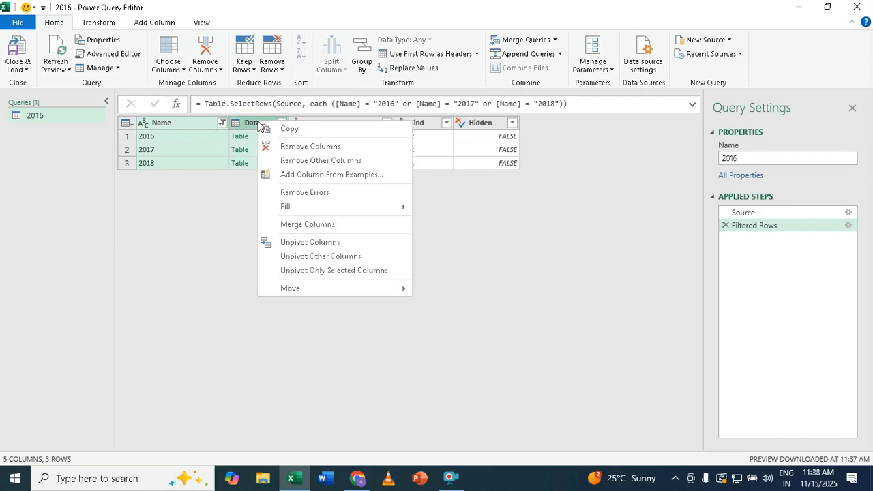
{"action": "left_click", "coordinate": [325, 164]}
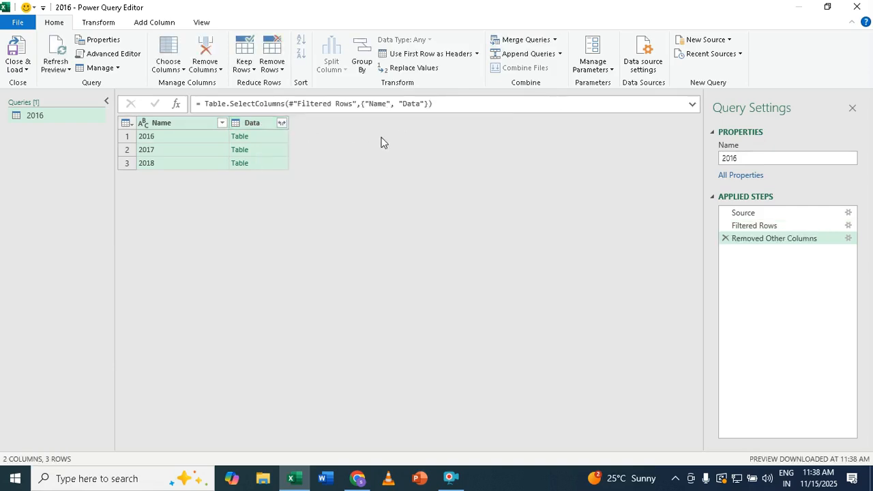
Expand all columns of the Data tables with the original column name as prefix, and promote the first row to headers.
{"action": "left_click", "coordinate": [281, 123]}
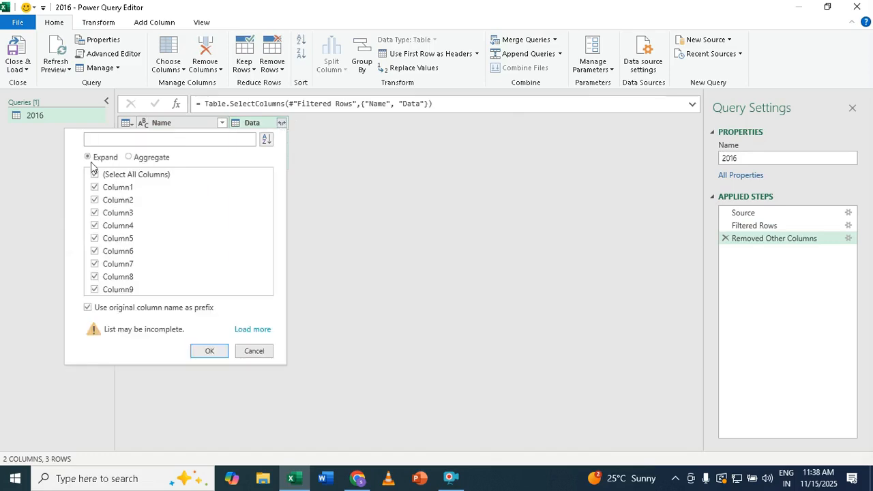
{"action": "left_click", "coordinate": [214, 353]}
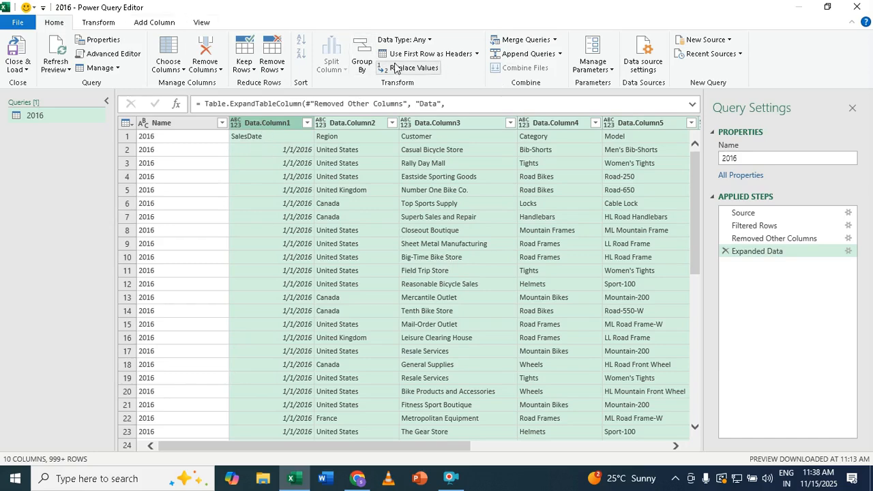
{"action": "left_click", "coordinate": [428, 56]}
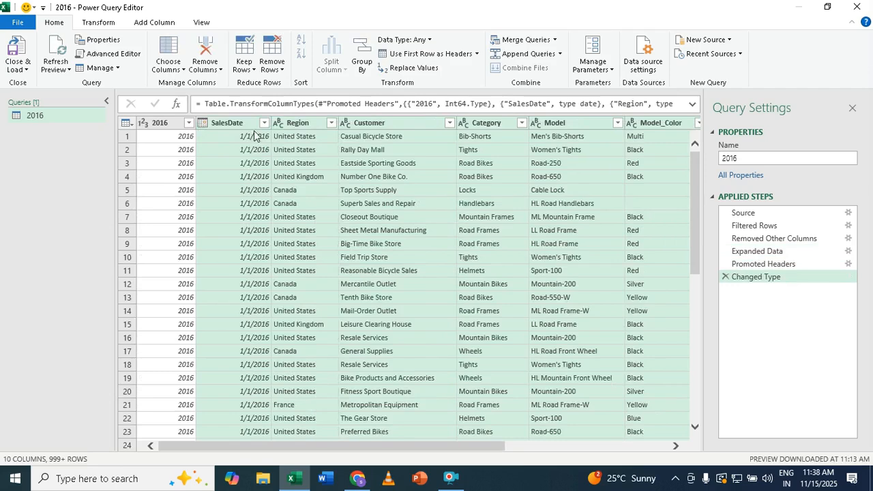
Rename the first column, headed 2016, as years.
{"action": "double_click", "coordinate": [160, 124]}
{"action": "type", "text": "Y"}
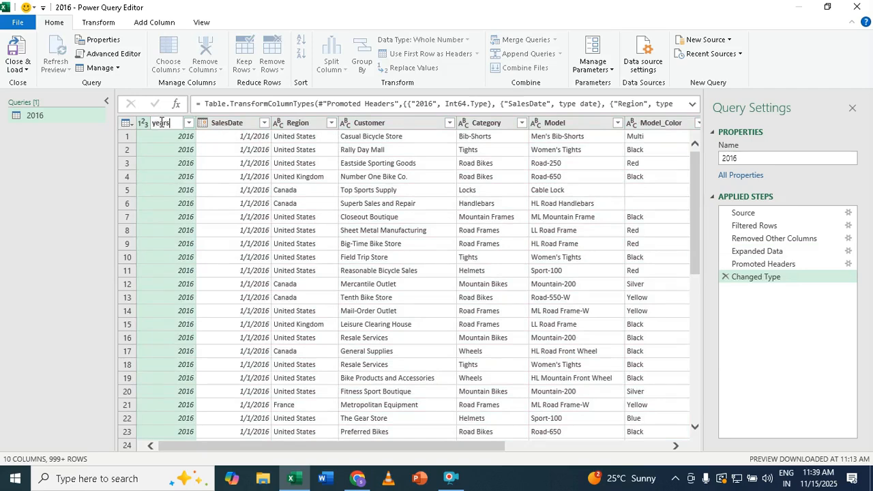
{"action": "type", "text": "ears"}
{"action": "key", "text": "Return"}
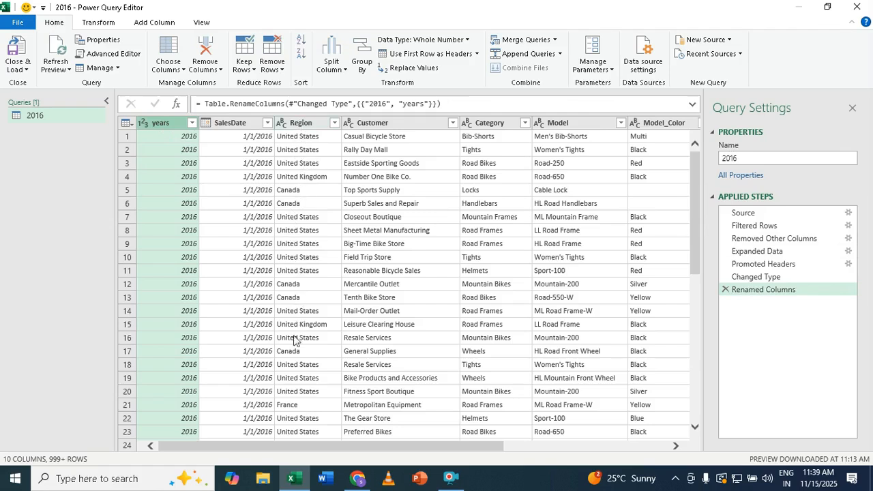
Convert all text in the Region column to uppercase.
{"action": "left_click", "coordinate": [300, 124]}
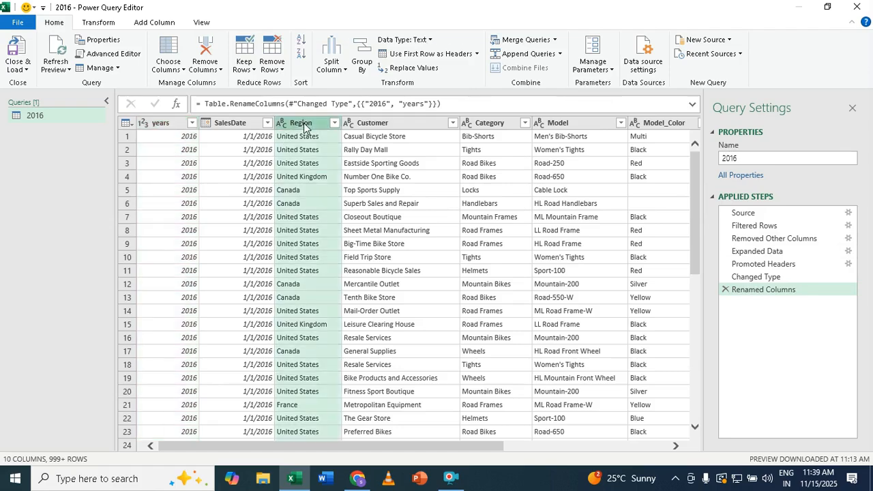
{"action": "right_click", "coordinate": [305, 126]}
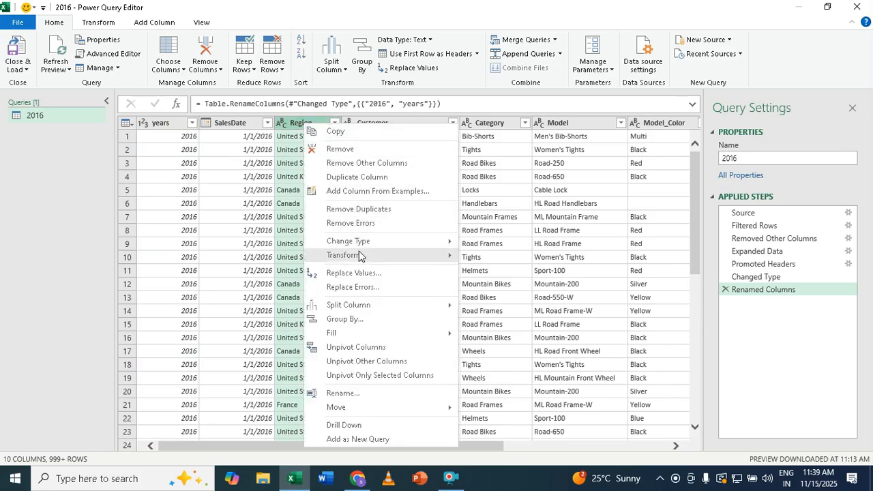
{"action": "mouse_move", "coordinate": [356, 259]}
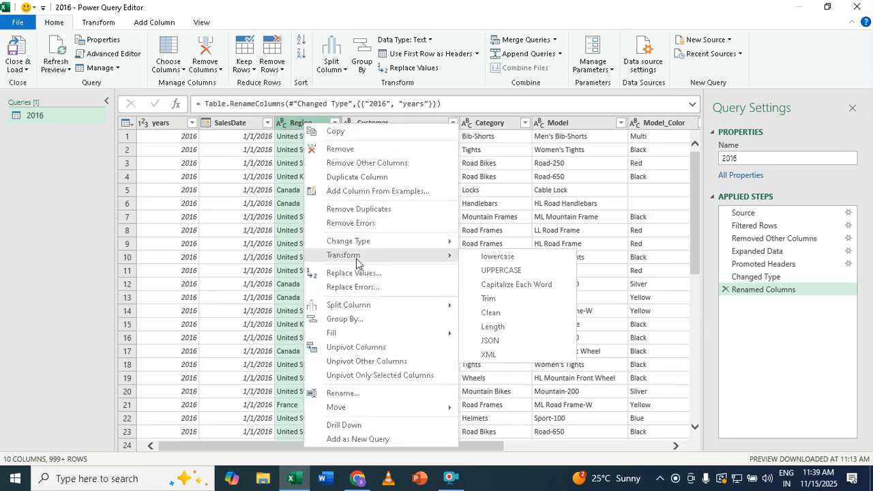
{"action": "left_click", "coordinate": [517, 277]}
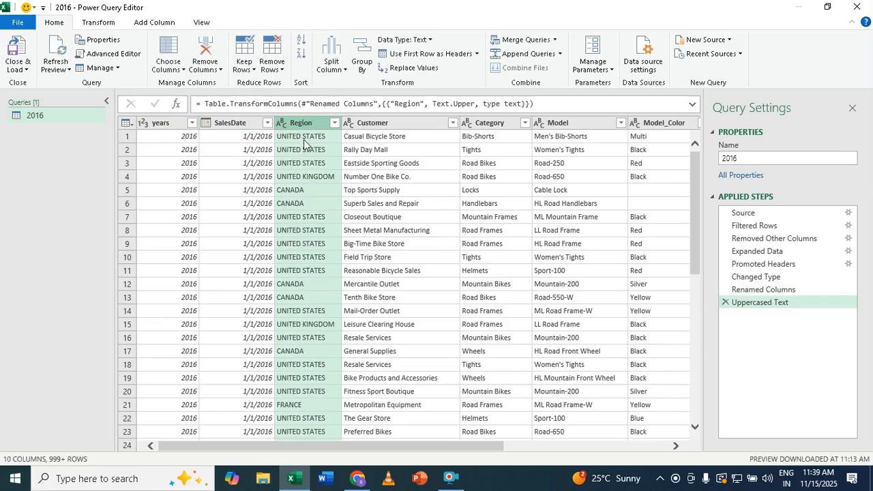
Convert all text in the Category column to lowercase.
{"action": "left_click", "coordinate": [492, 127]}
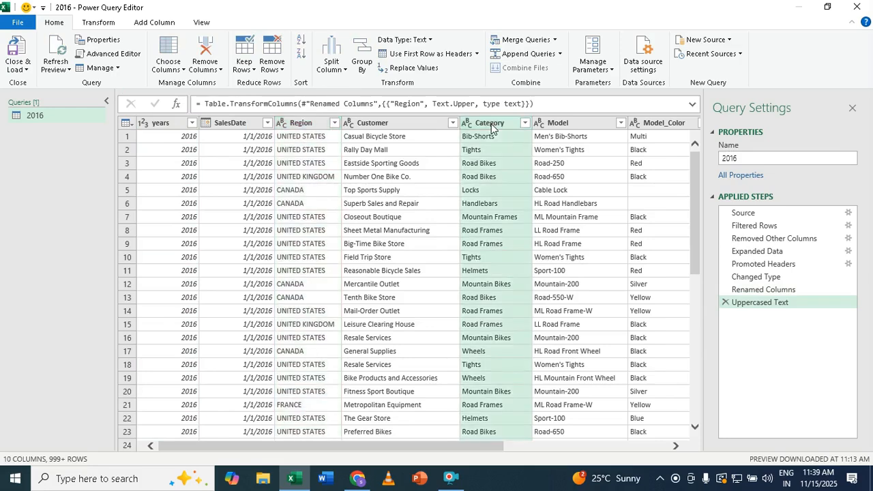
{"action": "right_click", "coordinate": [492, 127]}
{"action": "mouse_move", "coordinate": [537, 265]}
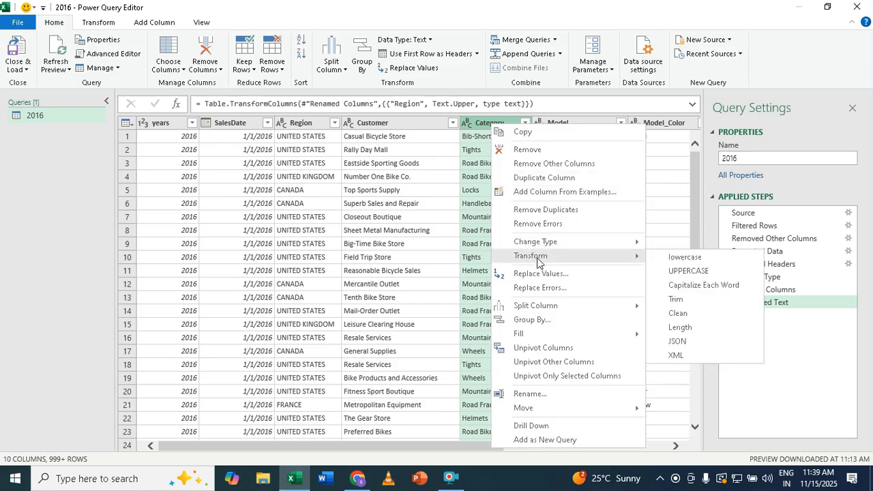
{"action": "left_click", "coordinate": [703, 258]}
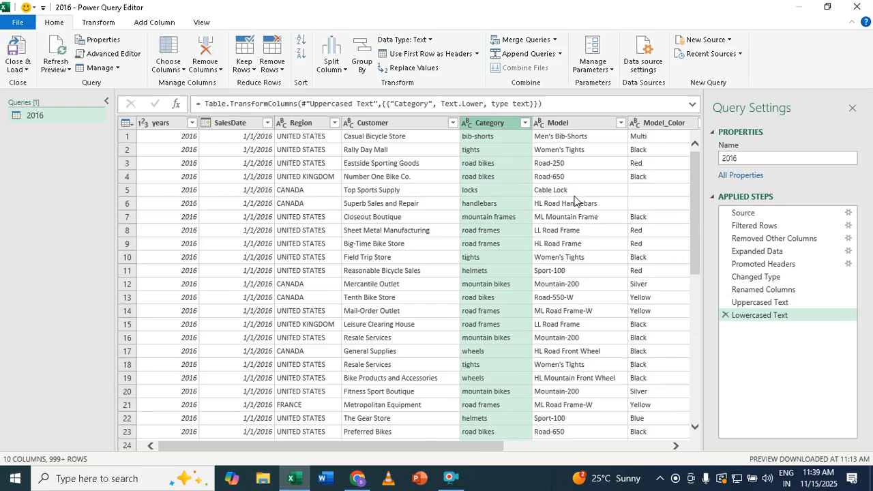
Filter the Model_Color column to exclude rows with null values.
{"action": "left_click_drag", "start_coordinate": [491, 446], "coordinate": [613, 448]}
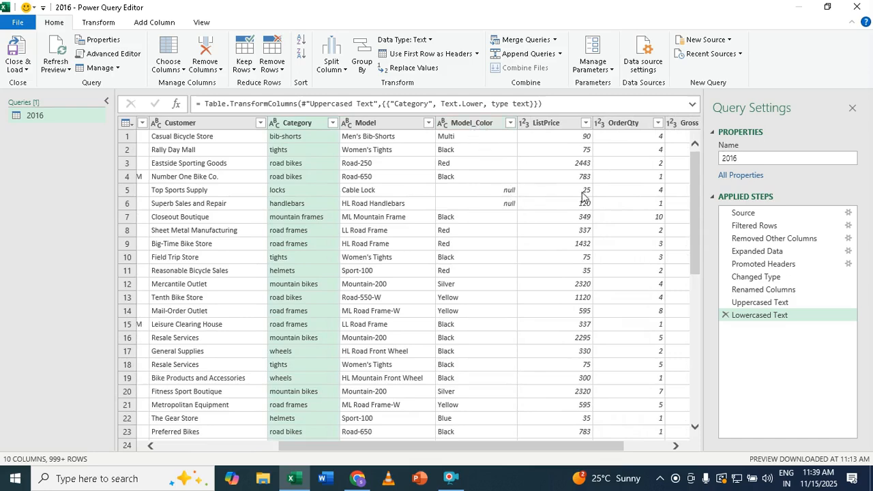
{"action": "left_click_drag", "start_coordinate": [696, 164], "coordinate": [535, 109]}
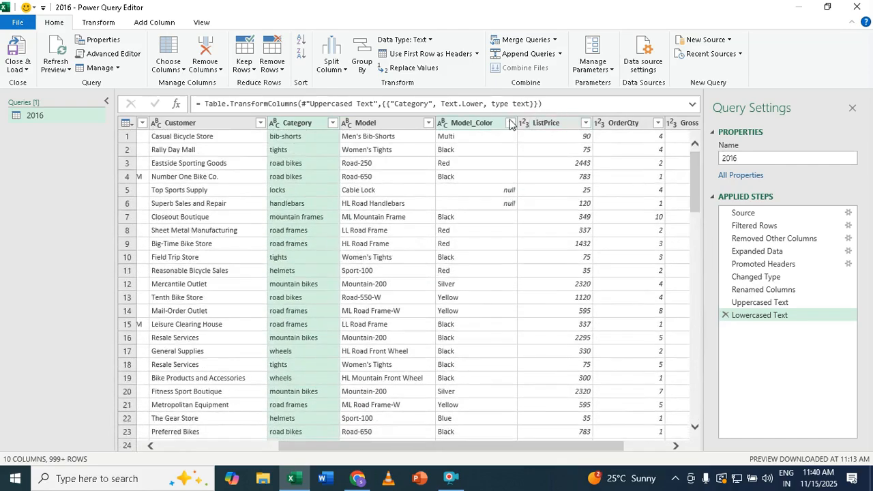
{"action": "left_click", "coordinate": [509, 123]}
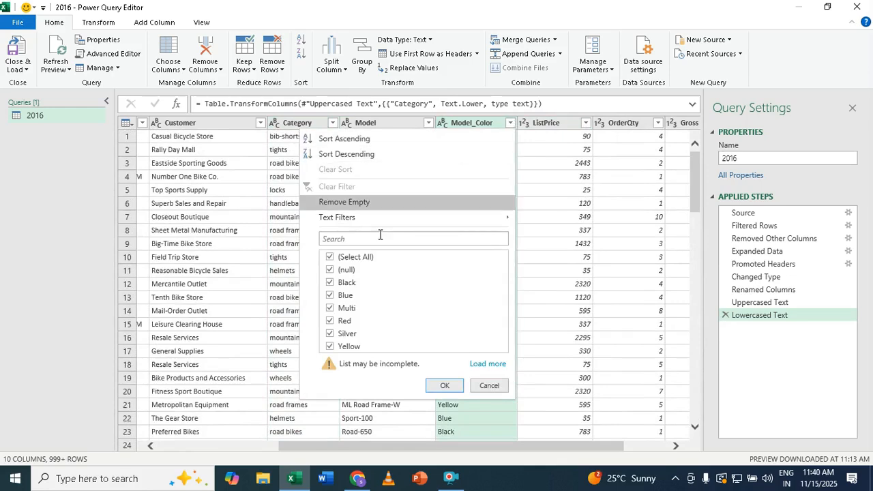
{"action": "left_click", "coordinate": [331, 270]}
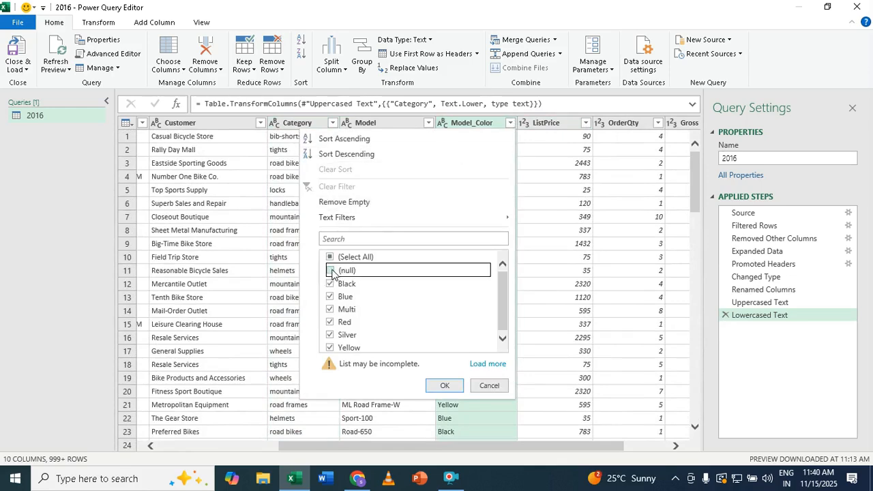
{"action": "left_click", "coordinate": [445, 386]}
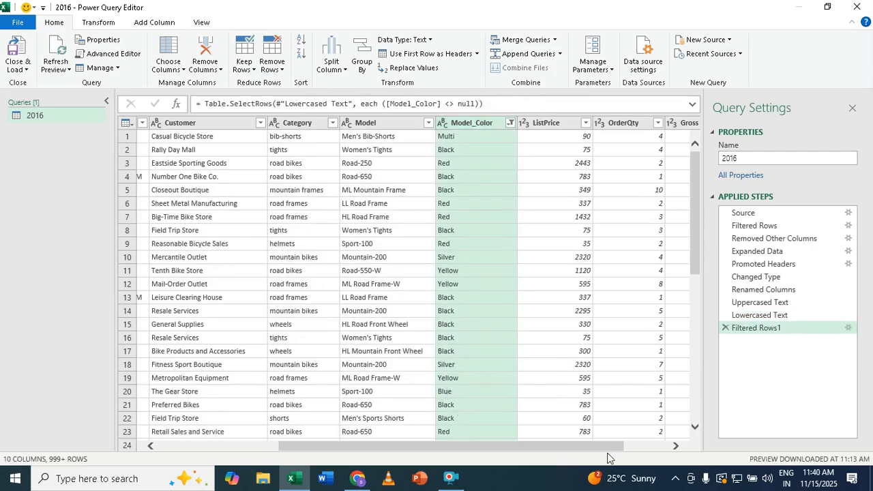
{"action": "left_click_drag", "start_coordinate": [596, 445], "coordinate": [437, 467]}
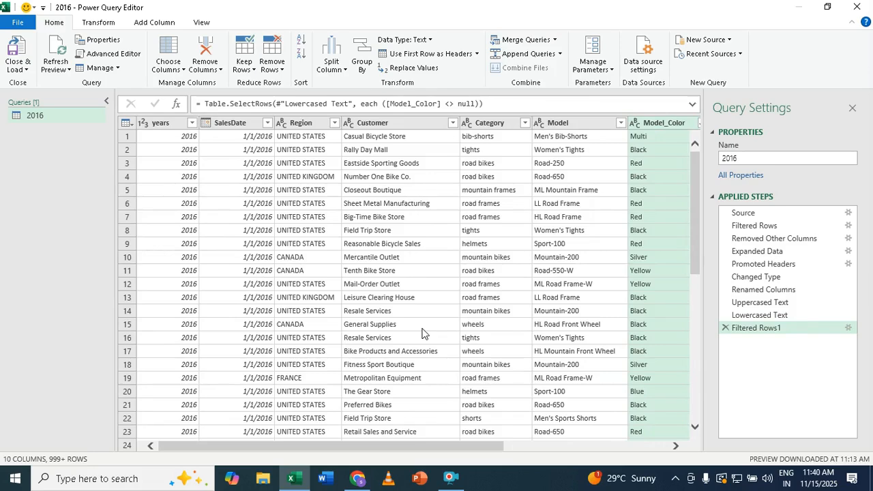
Rename the query combinedata, close the query editor and load the combined result into the workbook.
{"action": "left_click", "coordinate": [742, 158]}
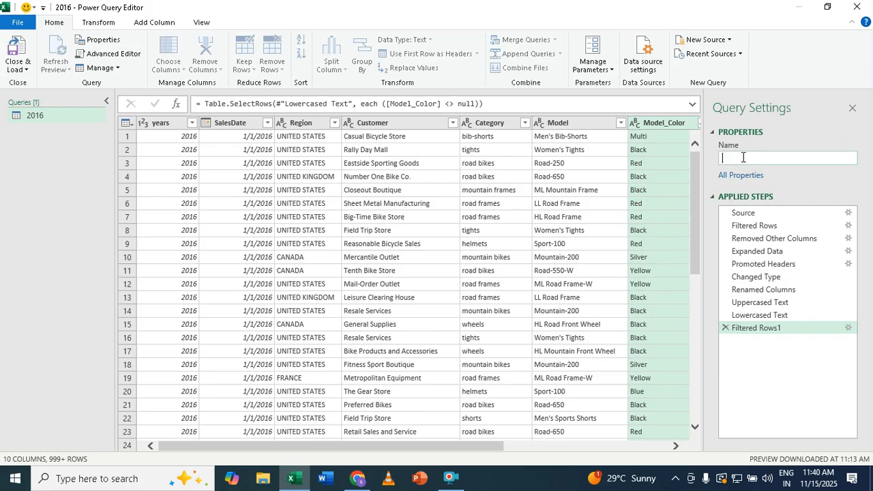
{"action": "type", "text": "combinedata"}
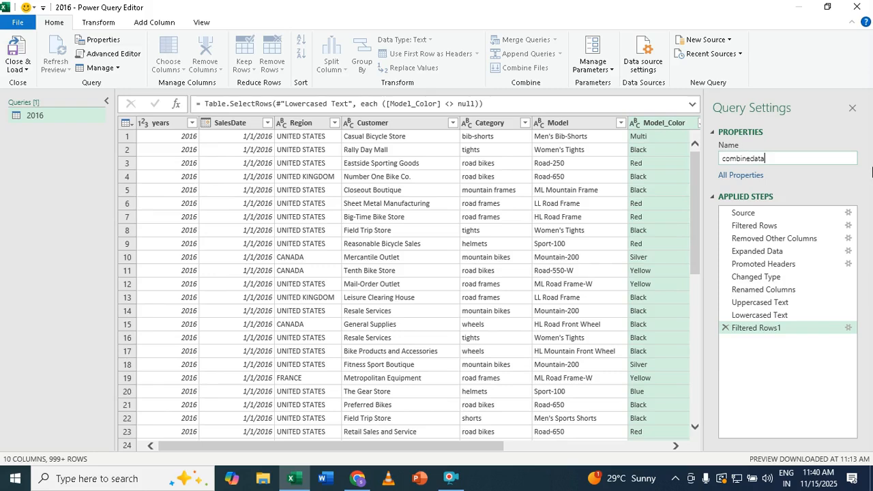
{"action": "key", "text": "Return"}
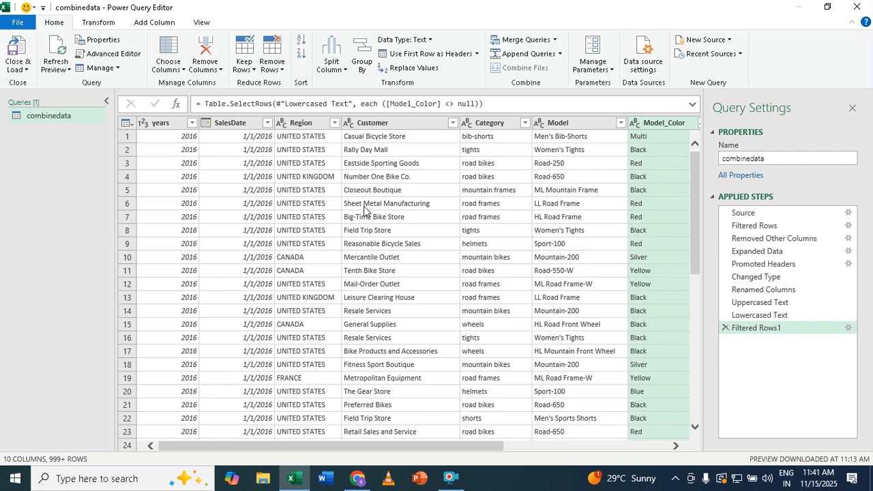
{"action": "left_click", "coordinate": [26, 70]}
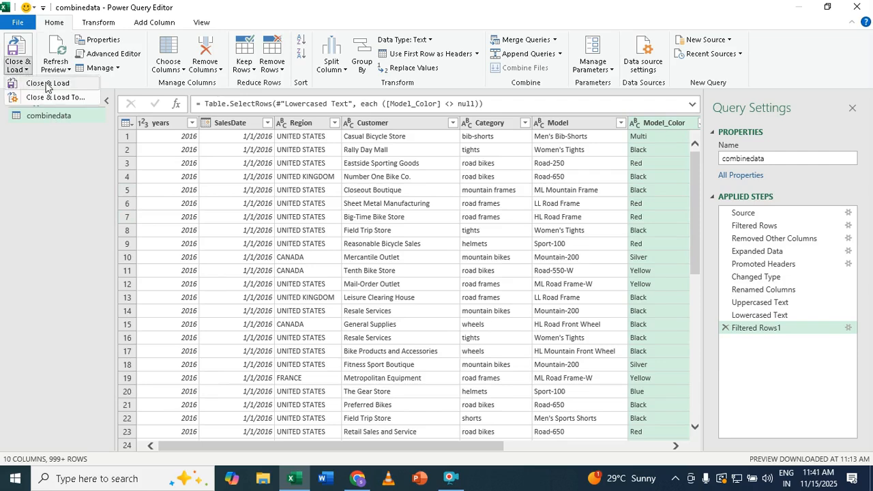
{"action": "left_click", "coordinate": [46, 84]}
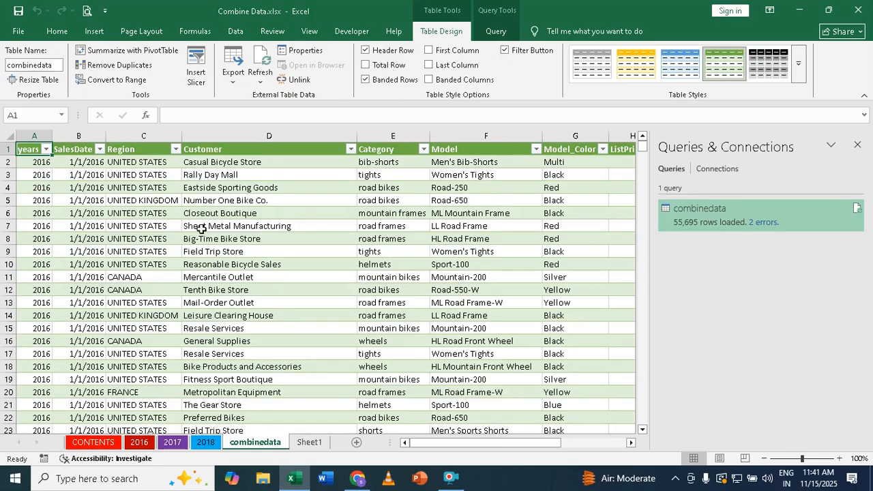
Insert a PivotTable based on the combinedata table, placed on a new worksheet.
{"action": "left_click", "coordinate": [252, 257]}
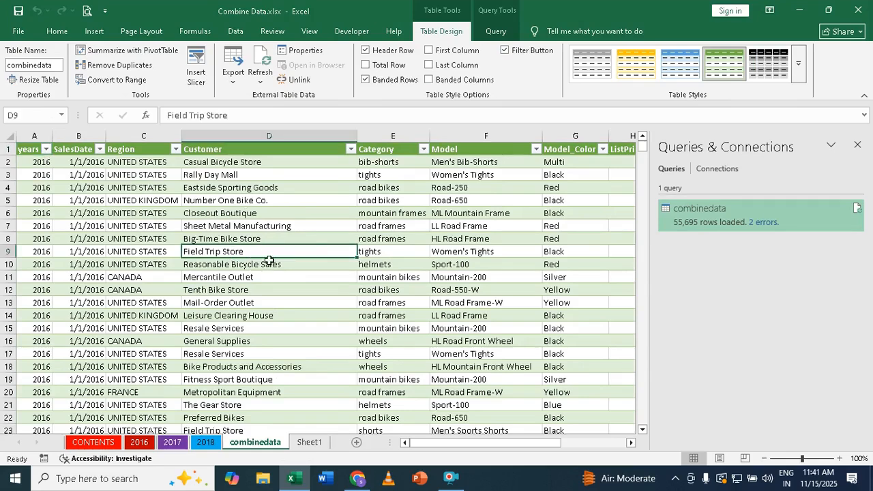
{"action": "left_click", "coordinate": [95, 32]}
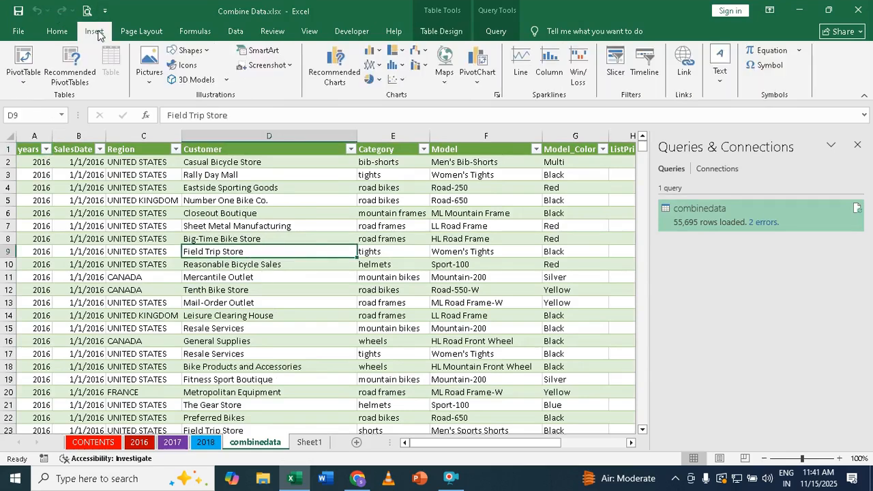
{"action": "left_click", "coordinate": [24, 80]}
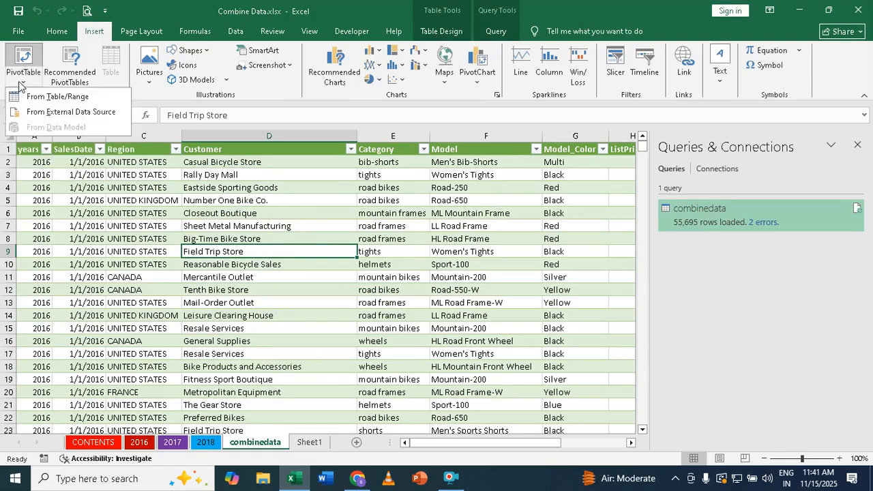
{"action": "left_click", "coordinate": [24, 81]}
{"action": "left_click", "coordinate": [24, 82]}
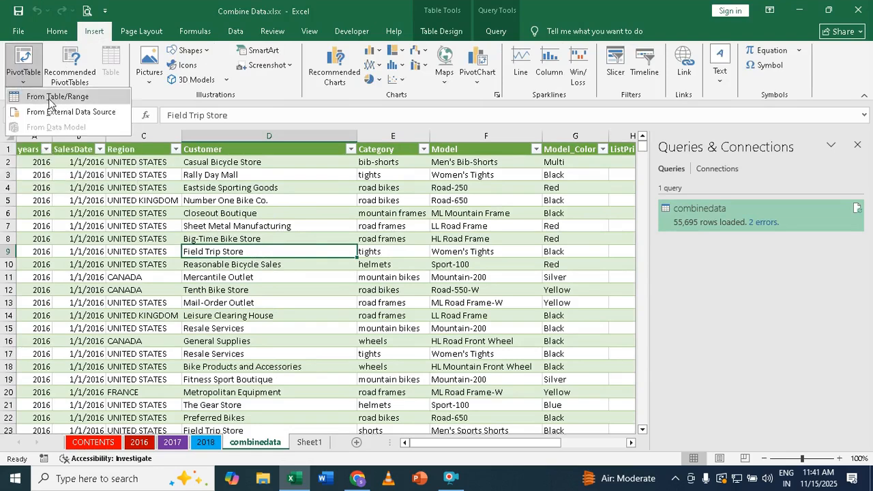
{"action": "left_click", "coordinate": [49, 101]}
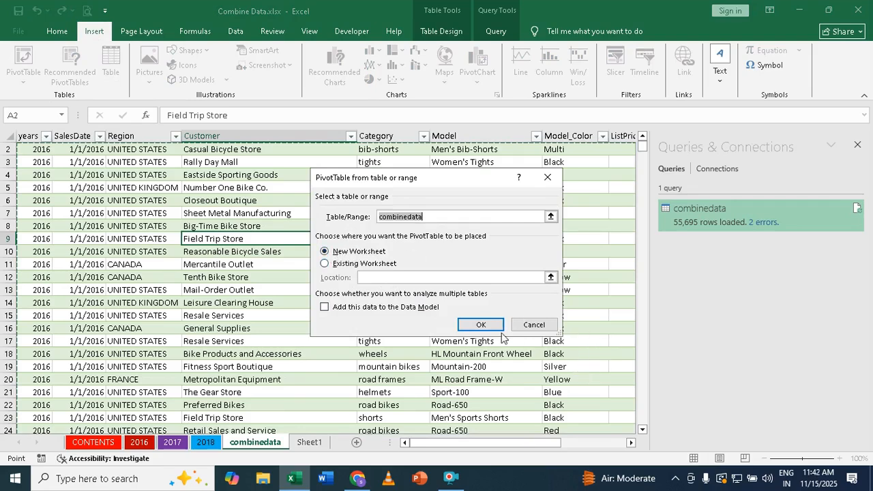
{"action": "left_click", "coordinate": [481, 325]}
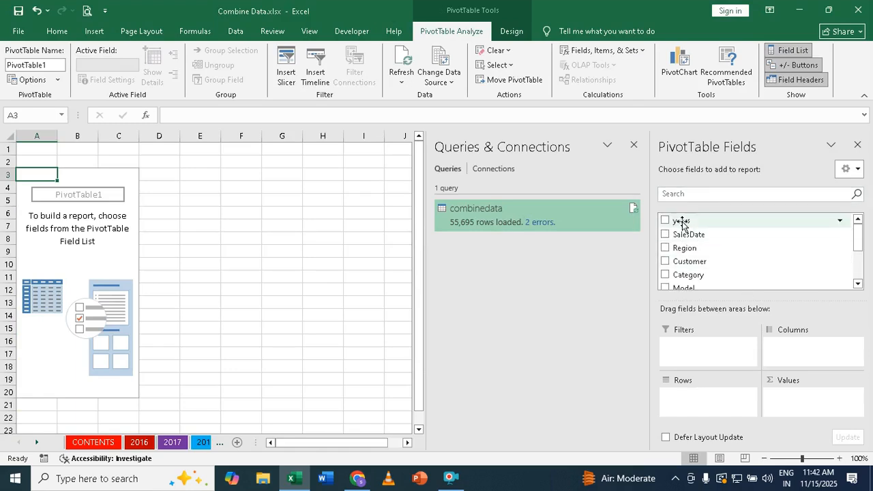
Lay out the PivotTable with years as columns, Region and Customer as rows, and the sum of Gross Sales Amt as values.
{"action": "left_click_drag", "start_coordinate": [682, 223], "coordinate": [800, 348]}
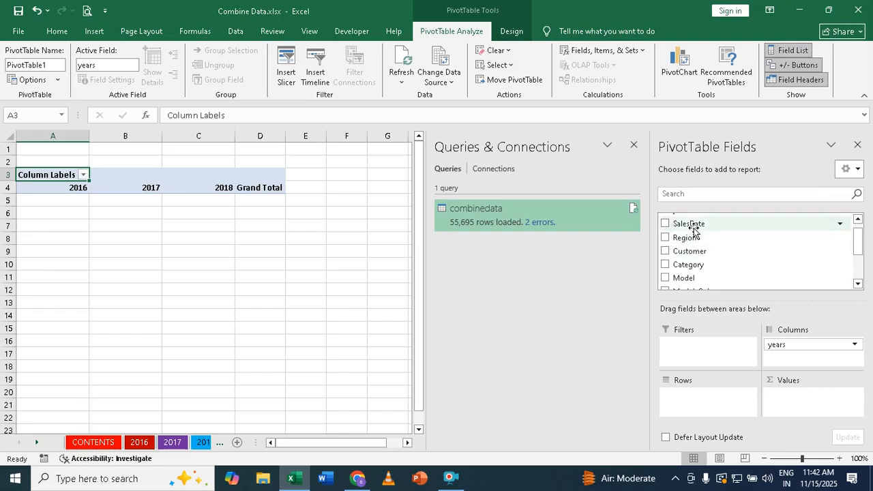
{"action": "left_click_drag", "start_coordinate": [686, 237], "coordinate": [696, 407]}
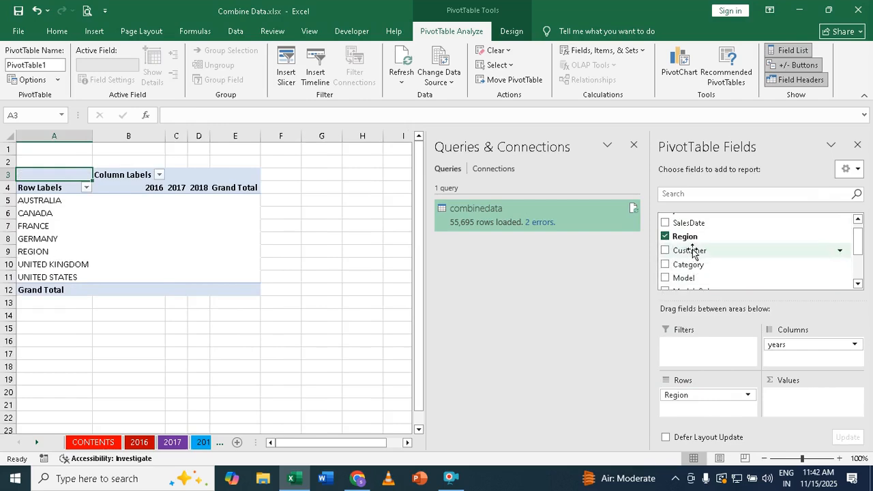
{"action": "left_click_drag", "start_coordinate": [693, 250], "coordinate": [694, 406]}
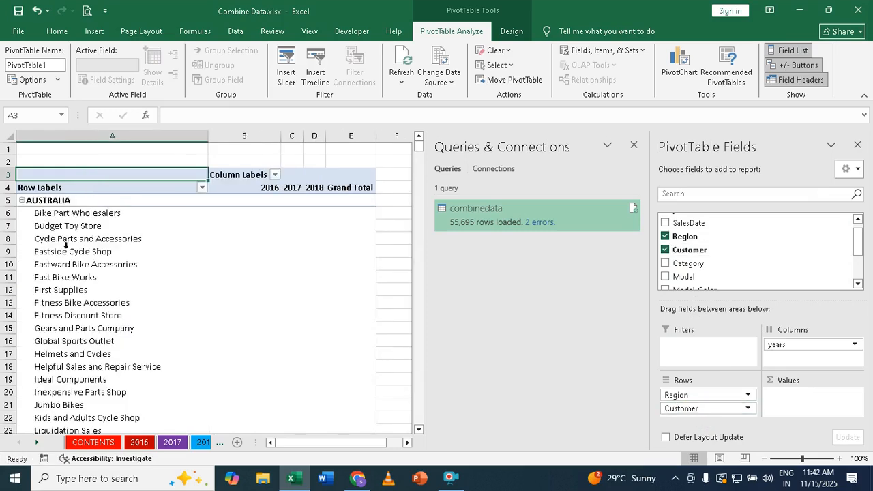
{"action": "left_click_drag", "start_coordinate": [858, 235], "coordinate": [858, 275]}
{"action": "left_click_drag", "start_coordinate": [709, 269], "coordinate": [805, 408]}
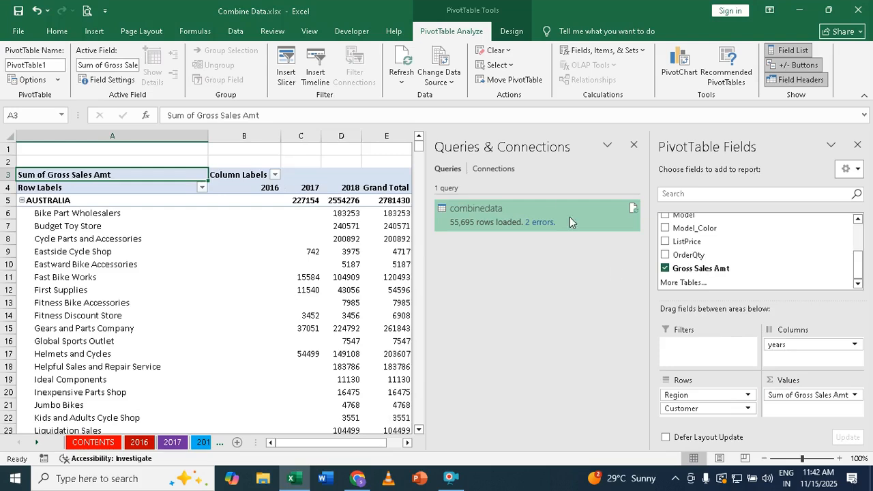
Hide the list of queries and connections and look through the PivotTable's customer rows across the regions.
{"action": "left_click", "coordinate": [634, 147]}
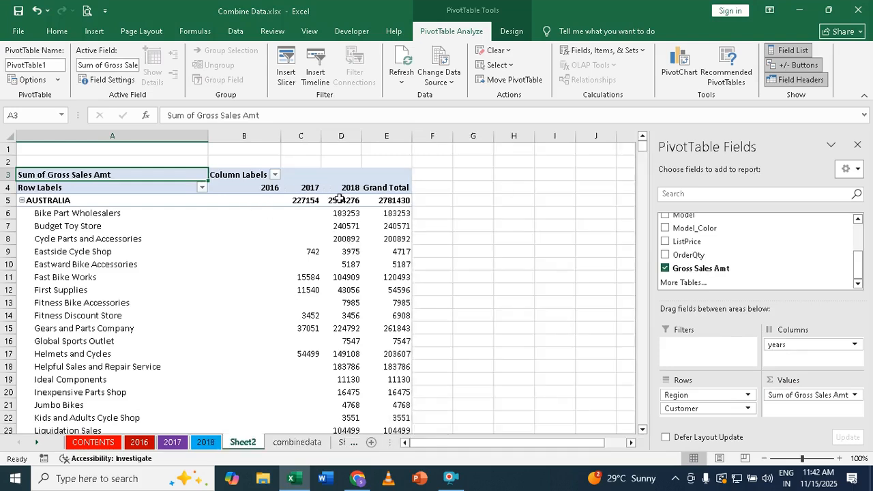
{"action": "scroll", "coordinate": [336, 234], "scroll_direction": "down", "scroll_amount": 20}
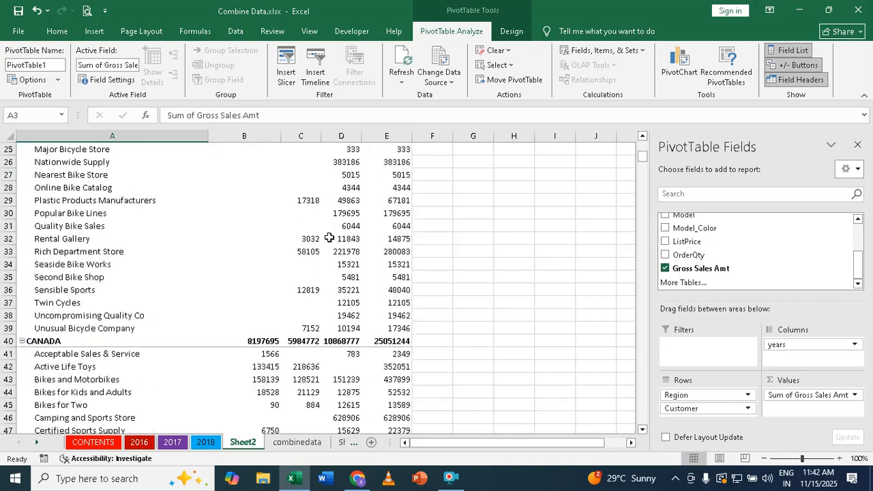
{"action": "scroll", "coordinate": [329, 238], "scroll_direction": "down", "scroll_amount": 20}
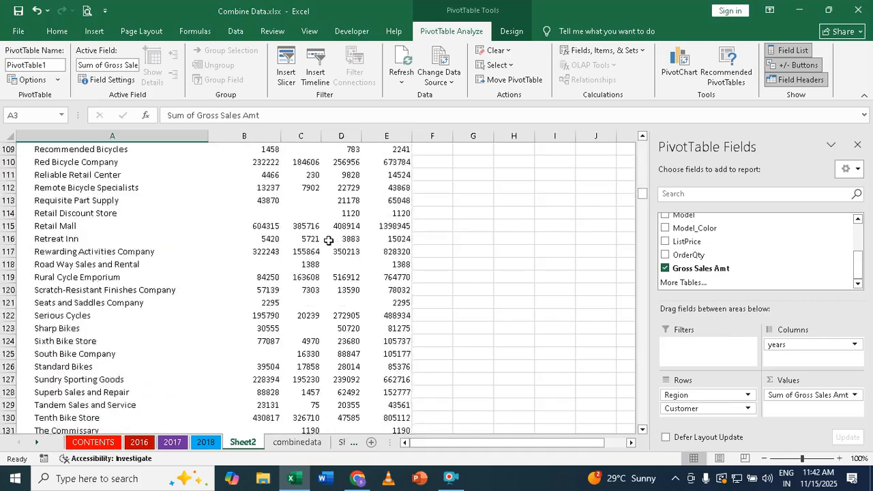
{"action": "scroll", "coordinate": [328, 240], "scroll_direction": "down", "scroll_amount": 11}
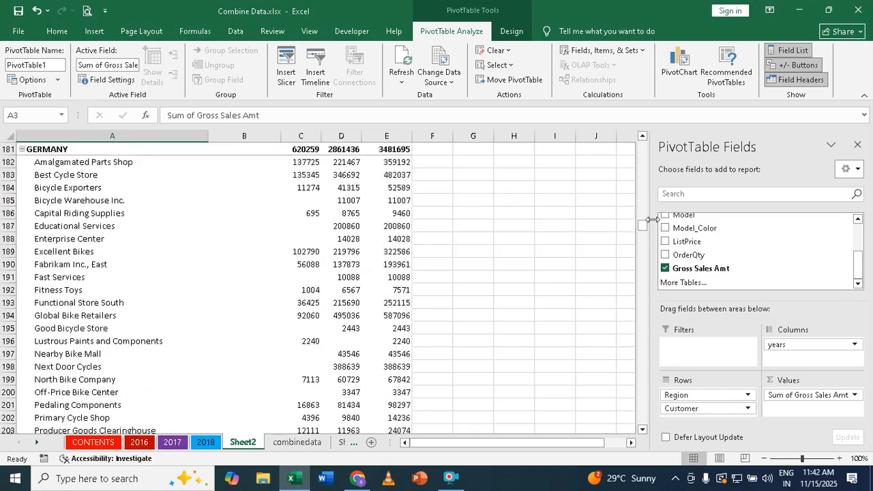
{"action": "left_click_drag", "start_coordinate": [641, 228], "coordinate": [629, 145]}
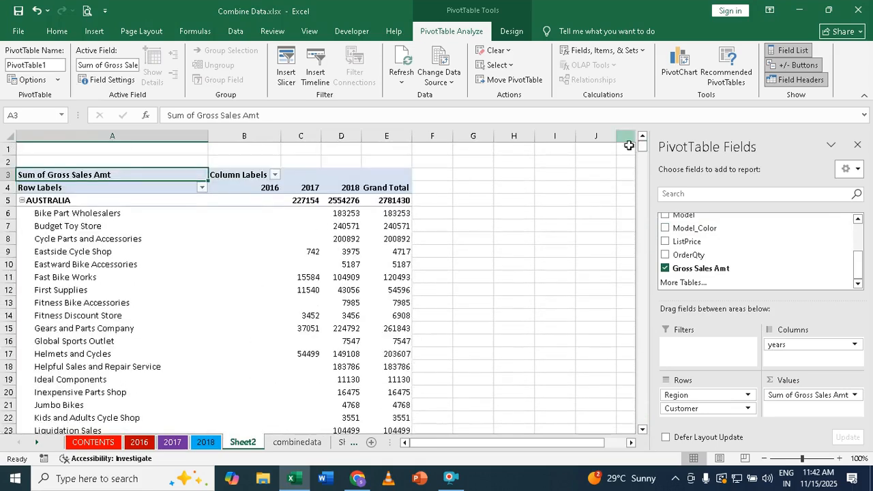
Apply the orange PivotTable style from the first row of the Dark group to the gross sales PivotTable.
{"action": "left_click", "coordinate": [259, 275]}
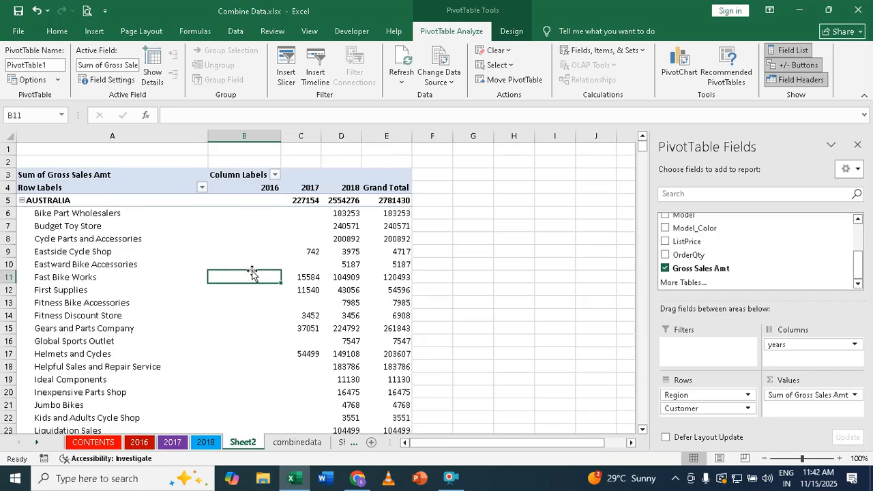
{"action": "left_click", "coordinate": [512, 31]}
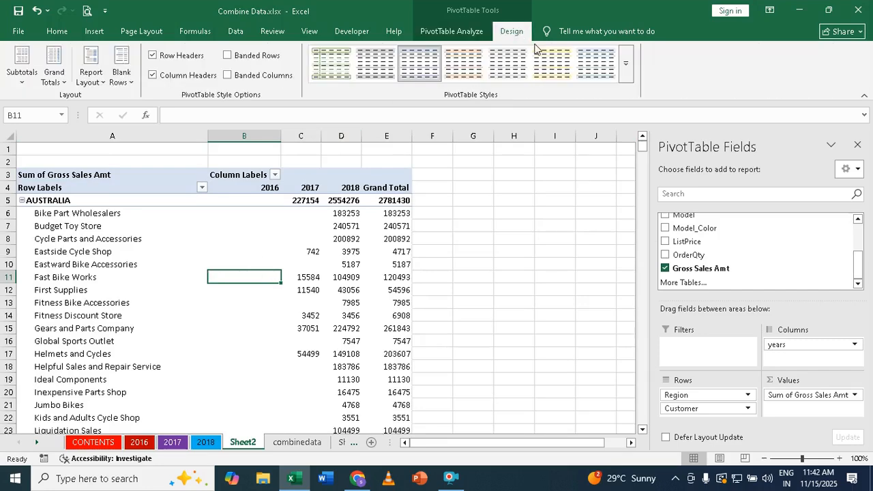
{"action": "left_click", "coordinate": [627, 65]}
{"action": "left_click_drag", "start_coordinate": [630, 203], "coordinate": [631, 253]}
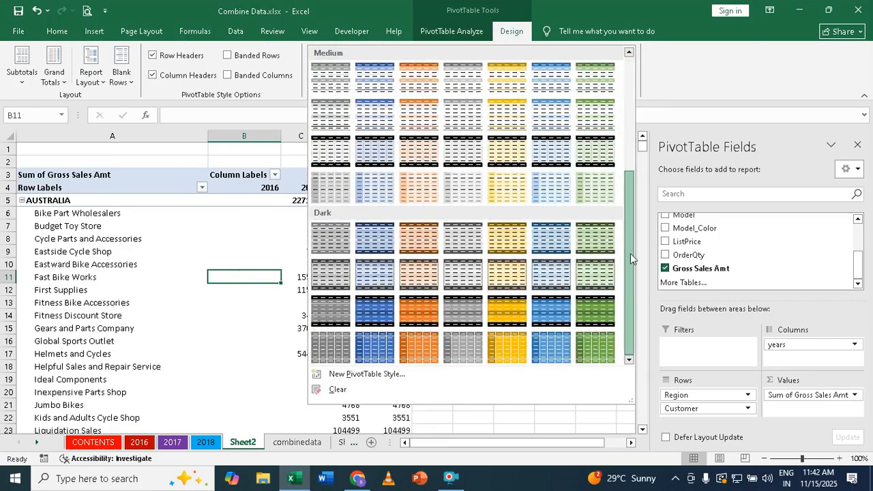
{"action": "left_click", "coordinate": [421, 241]}
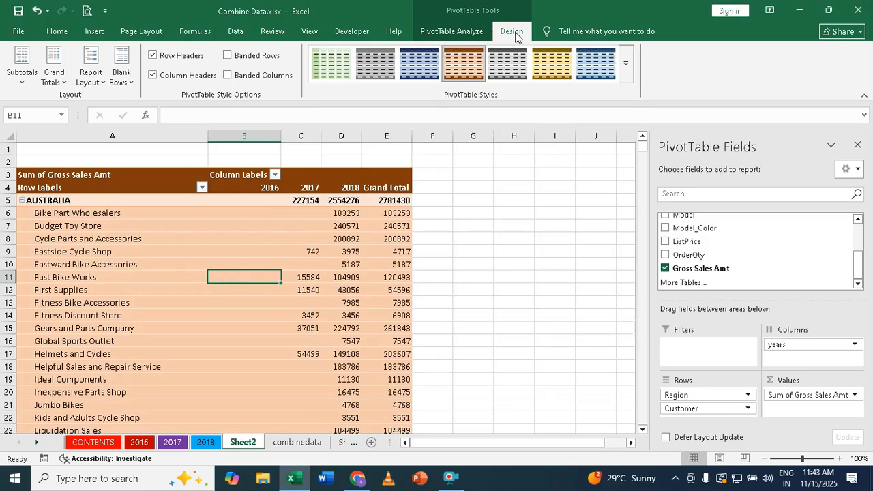
Insert slicers for the years, Region and Customer fields of the PivotTable.
{"action": "left_click", "coordinate": [459, 34]}
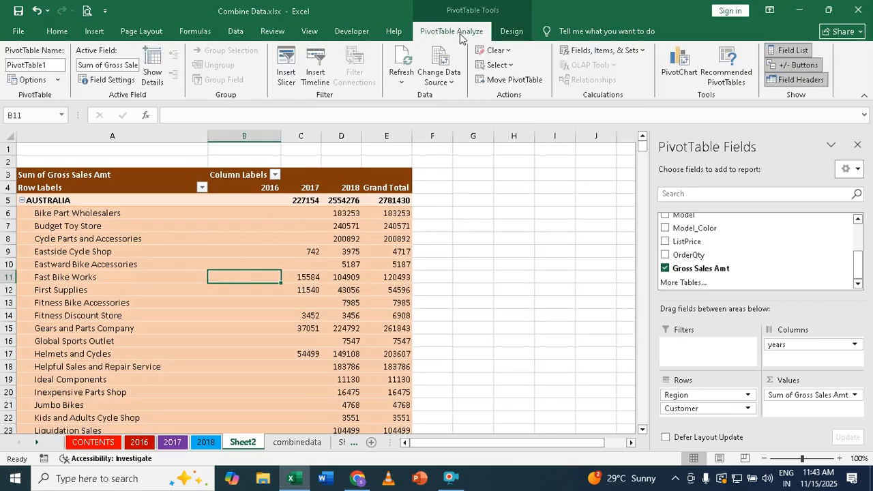
{"action": "left_click", "coordinate": [287, 81]}
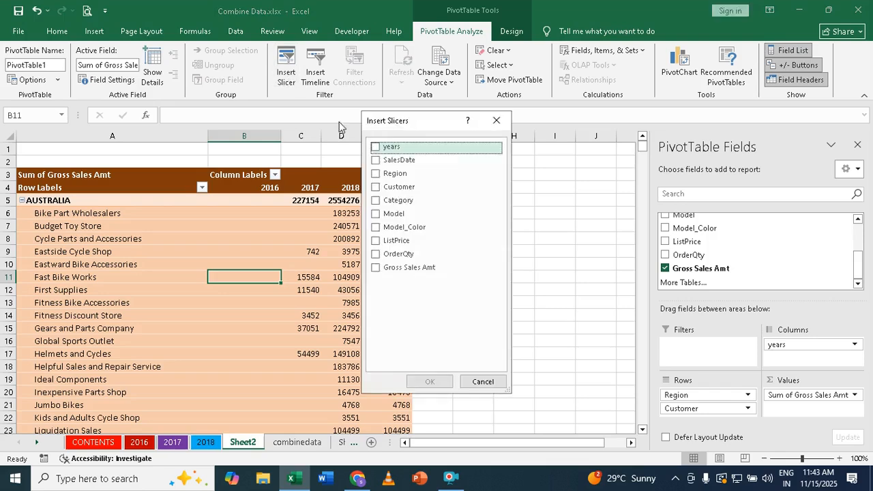
{"action": "left_click", "coordinate": [379, 149]}
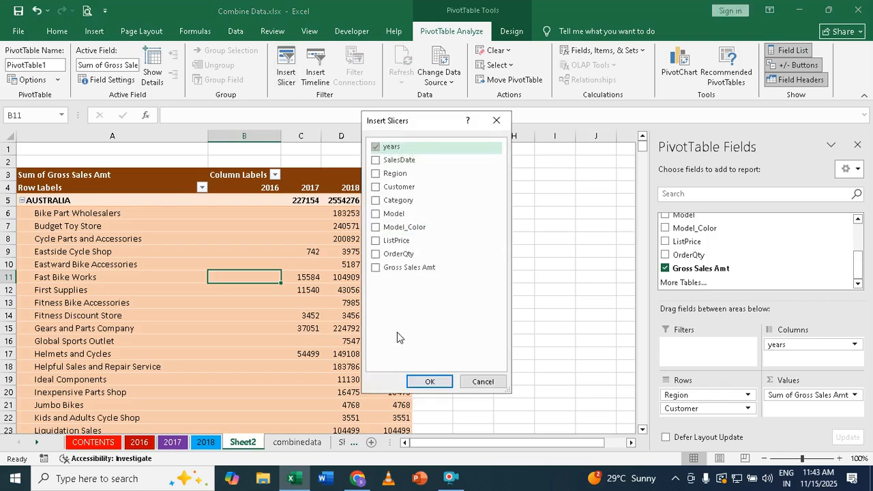
{"action": "left_click", "coordinate": [376, 174]}
{"action": "left_click", "coordinate": [376, 188]}
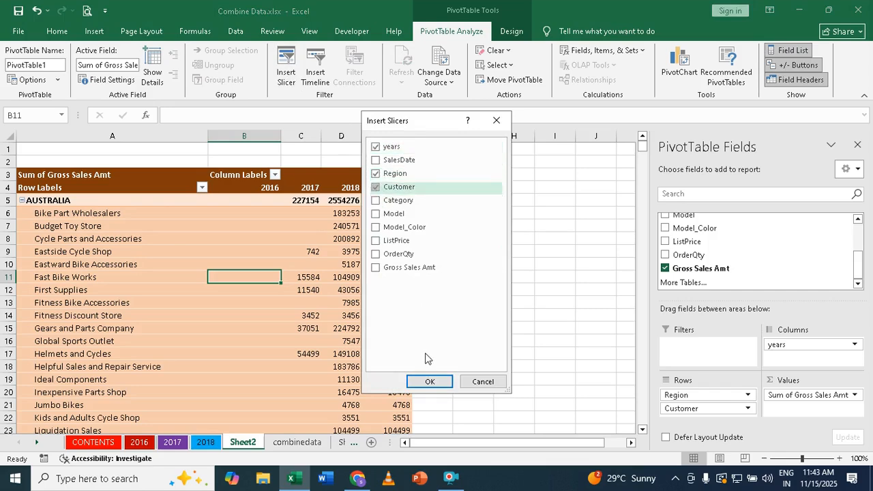
{"action": "left_click", "coordinate": [430, 381]}
{"action": "left_click", "coordinate": [420, 311]}
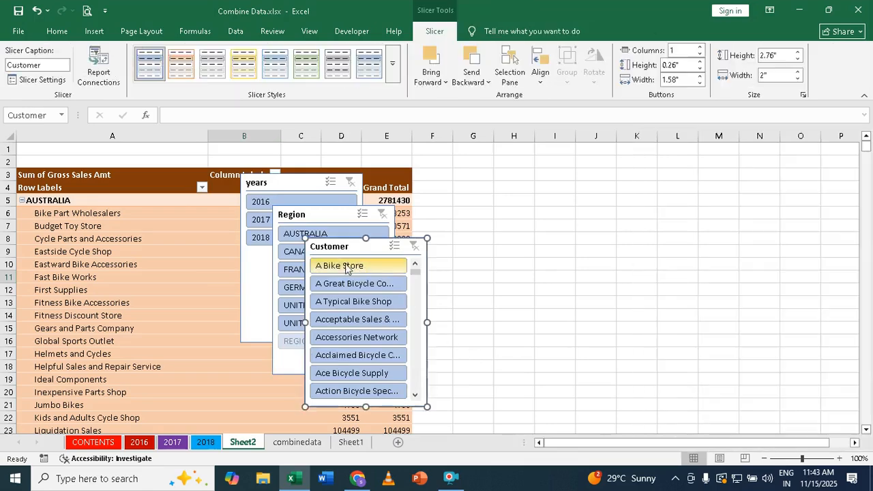
Place the years, Customer and Region slicers side by side next to the PivotTable and shorten the years slicer to about 1.45" high.
{"action": "left_click_drag", "start_coordinate": [334, 247], "coordinate": [575, 171]}
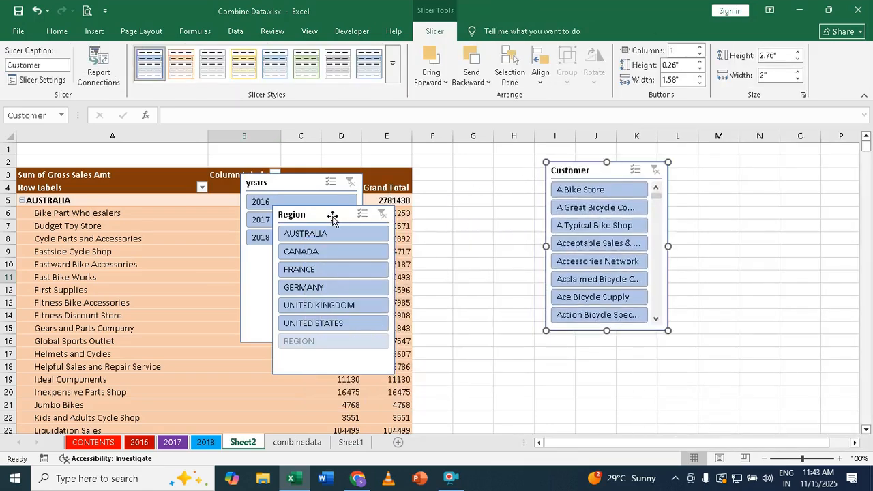
{"action": "left_click_drag", "start_coordinate": [332, 218], "coordinate": [735, 165]}
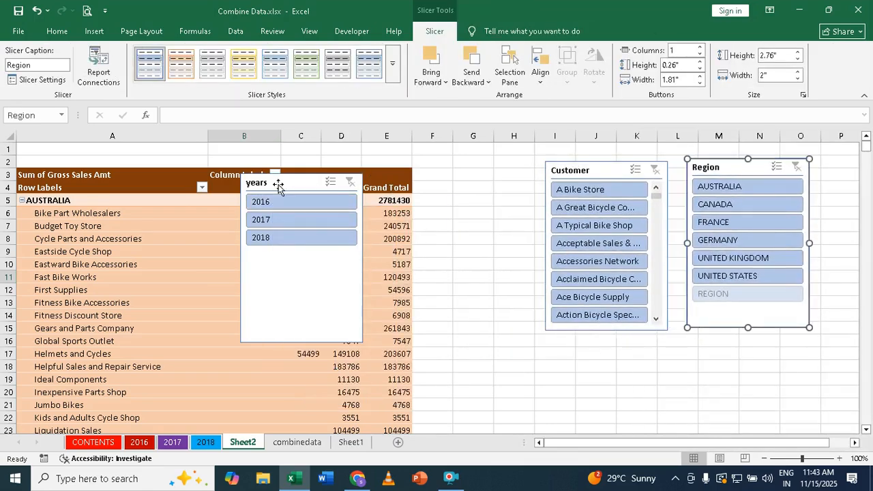
{"action": "left_click_drag", "start_coordinate": [279, 182], "coordinate": [457, 181]}
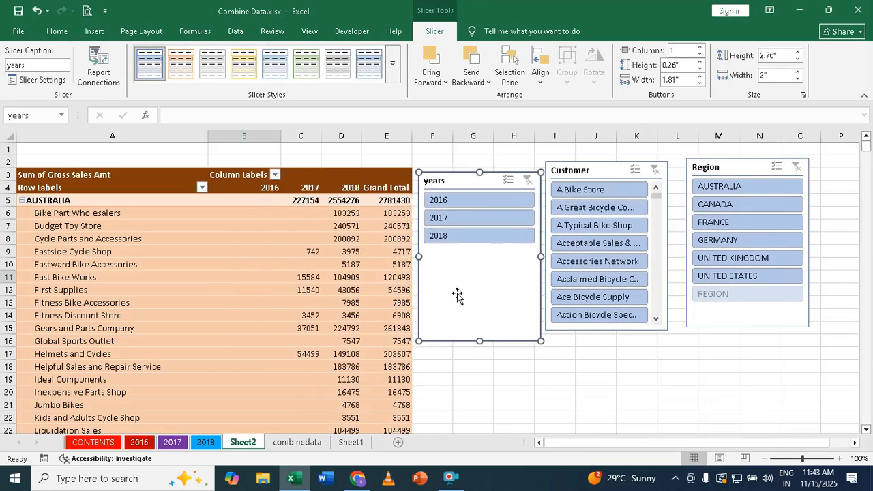
{"action": "left_click_drag", "start_coordinate": [479, 340], "coordinate": [501, 260]}
Try the slicers by filtering to year 2016 and to the customer Acceptable Sales & Service, clearing each filter again.
{"action": "left_click", "coordinate": [438, 198]}
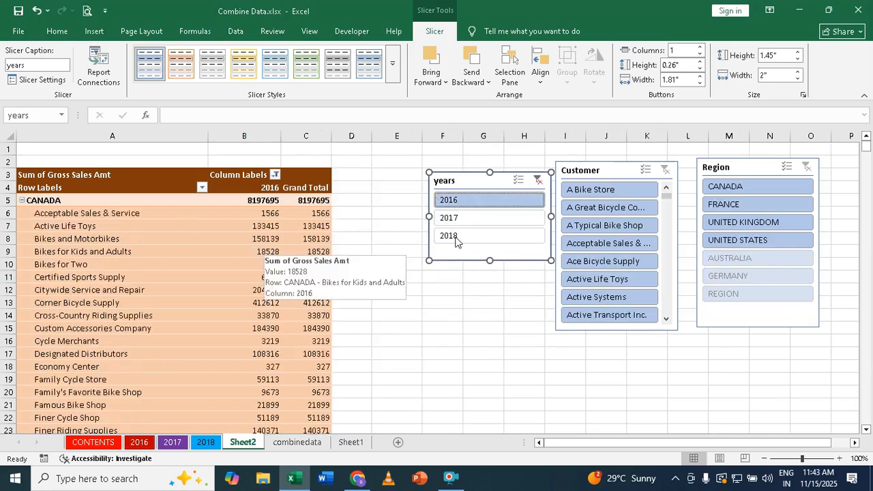
{"action": "left_click", "coordinate": [538, 181]}
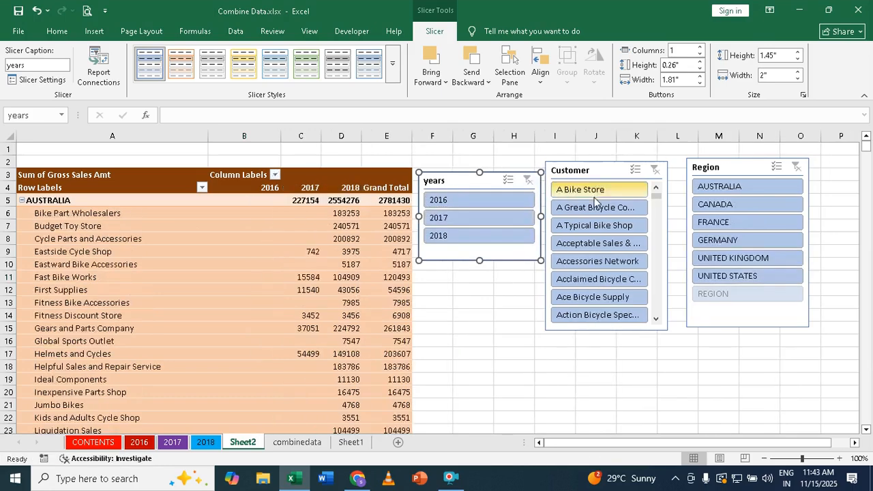
{"action": "left_click", "coordinate": [574, 248]}
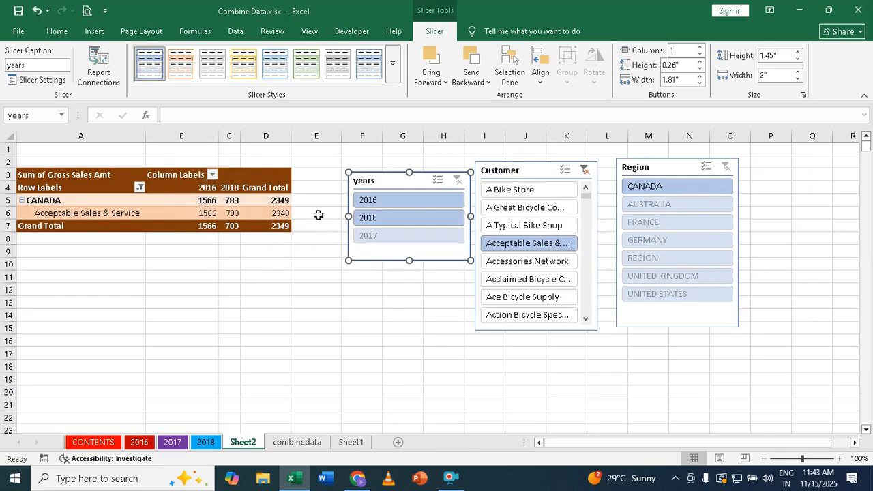
{"action": "left_click", "coordinate": [583, 170]}
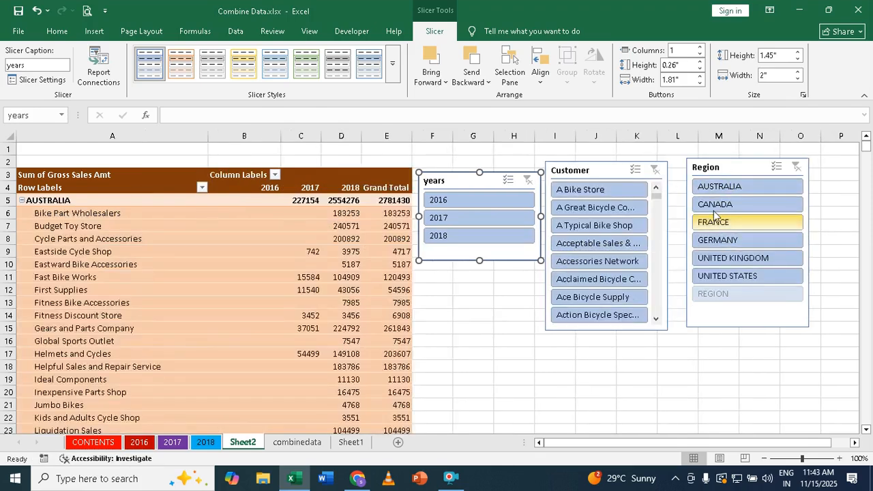
Filter the PivotTable to the CANADA region with its slicer and look through the listed customers.
{"action": "left_click", "coordinate": [713, 206]}
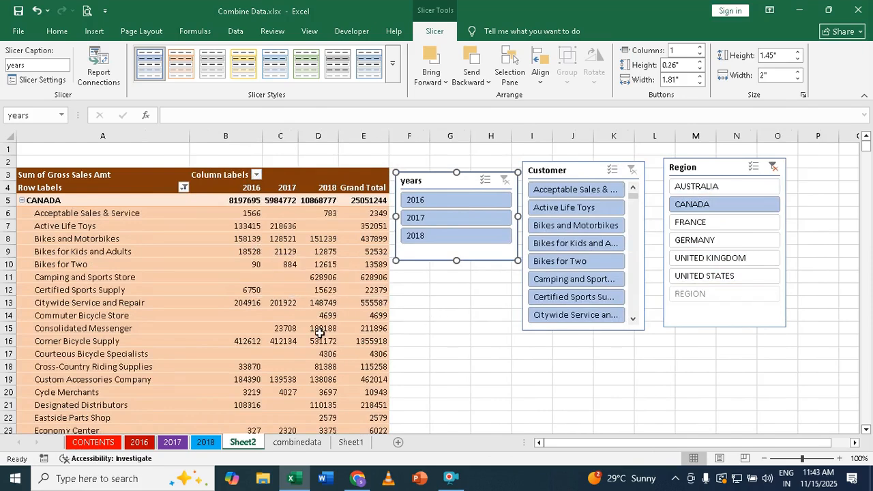
{"action": "left_click", "coordinate": [867, 429]}
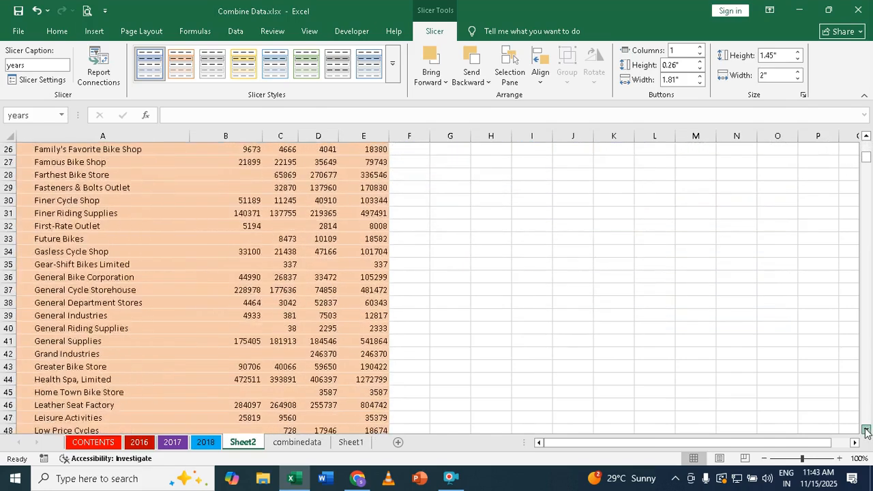
{"action": "left_click_drag", "start_coordinate": [867, 161], "coordinate": [871, 215]}
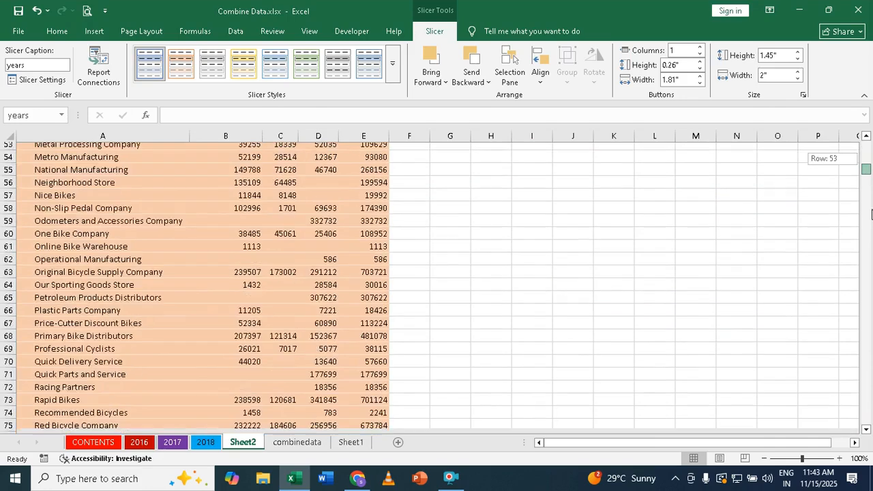
{"action": "left_click_drag", "start_coordinate": [871, 272], "coordinate": [871, 208]}
{"action": "left_click_drag", "start_coordinate": [871, 140], "coordinate": [868, 141]}
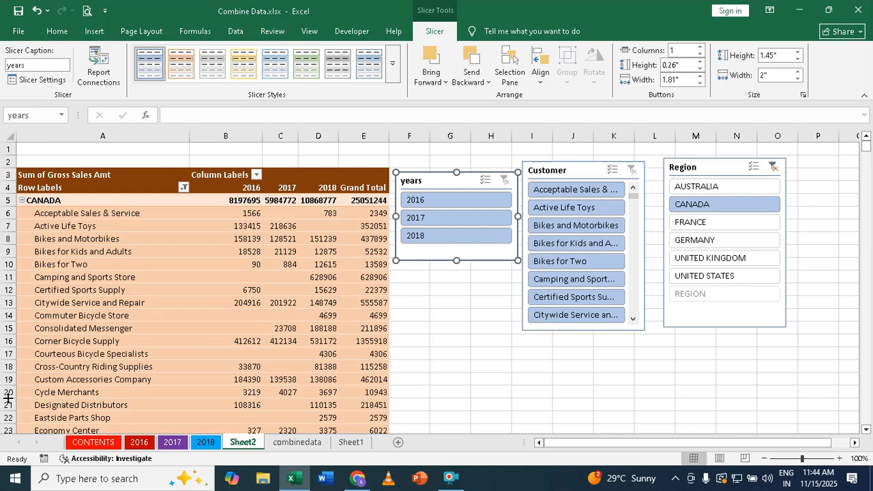
Close the Combine Data.xlsx workbook without saving and minimize the browser to reach the desktop.
{"action": "left_click", "coordinate": [858, 14]}
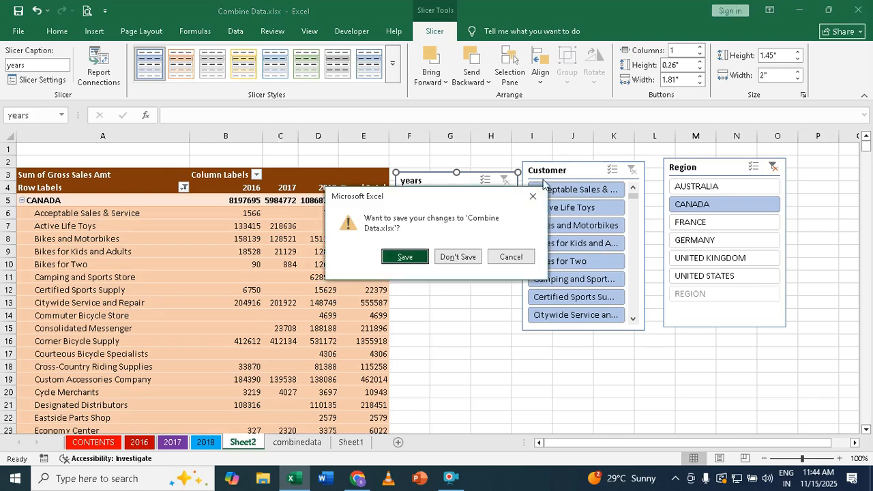
{"action": "left_click", "coordinate": [458, 257]}
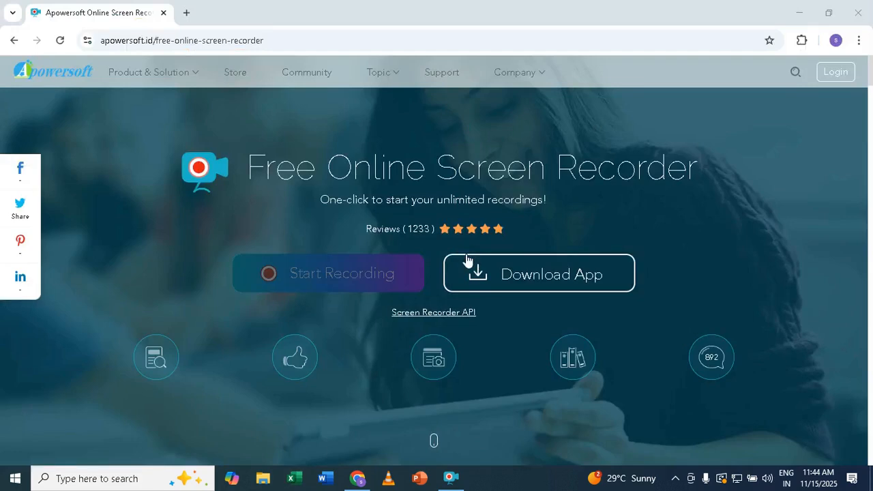
{"action": "left_click", "coordinate": [799, 13]}
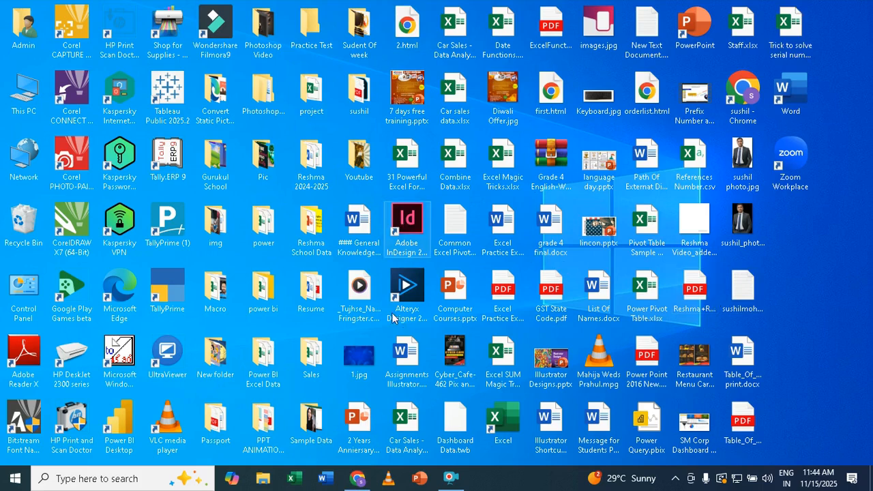
Open the Sales folder on the desktop, view 2016.xlsx, 2017.xlsx and 2018.xlsx one by one, and close everything again.
{"action": "double_click", "coordinate": [311, 358]}
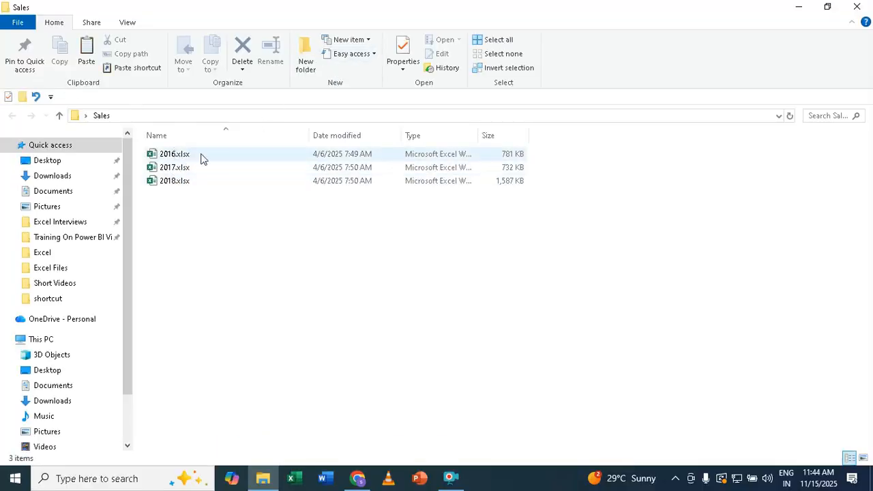
{"action": "left_click", "coordinate": [171, 154]}
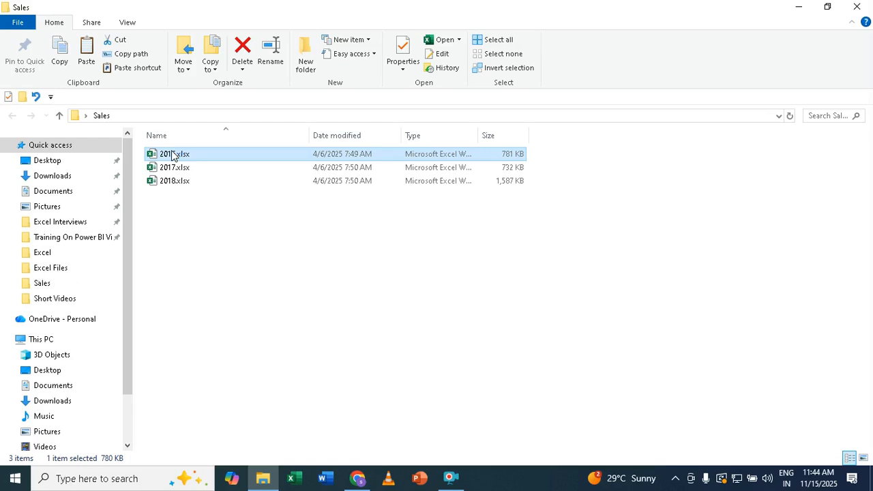
{"action": "double_click", "coordinate": [172, 155]}
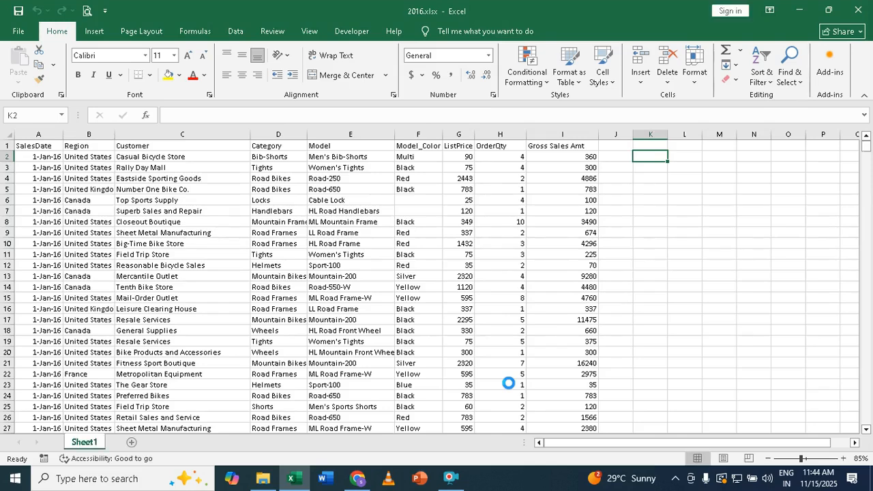
{"action": "left_click", "coordinate": [858, 10]}
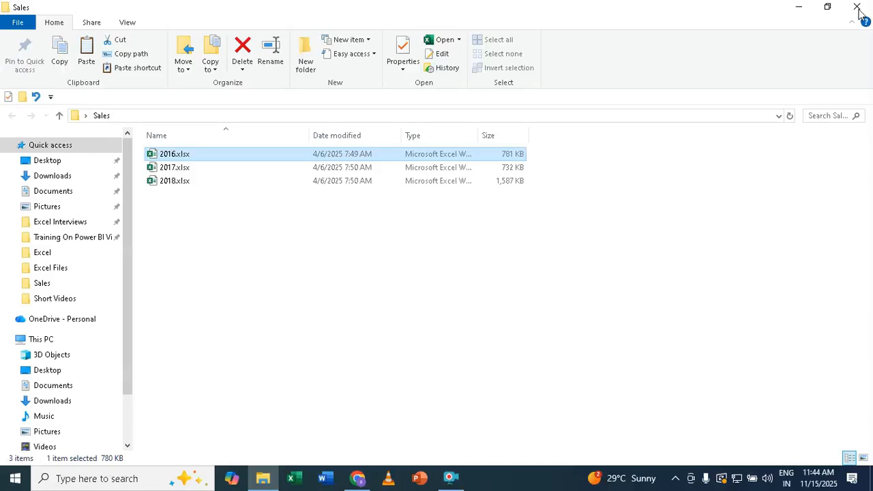
{"action": "double_click", "coordinate": [173, 168]}
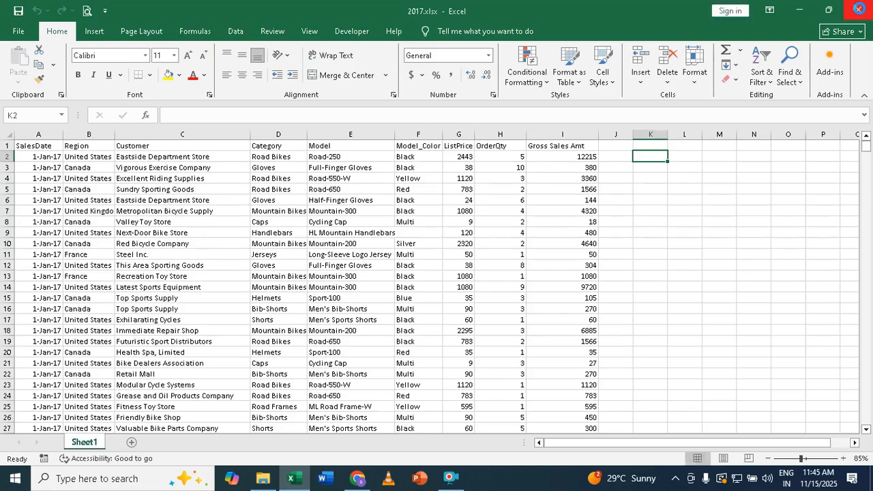
{"action": "left_click", "coordinate": [857, 12]}
{"action": "left_click", "coordinate": [171, 185]}
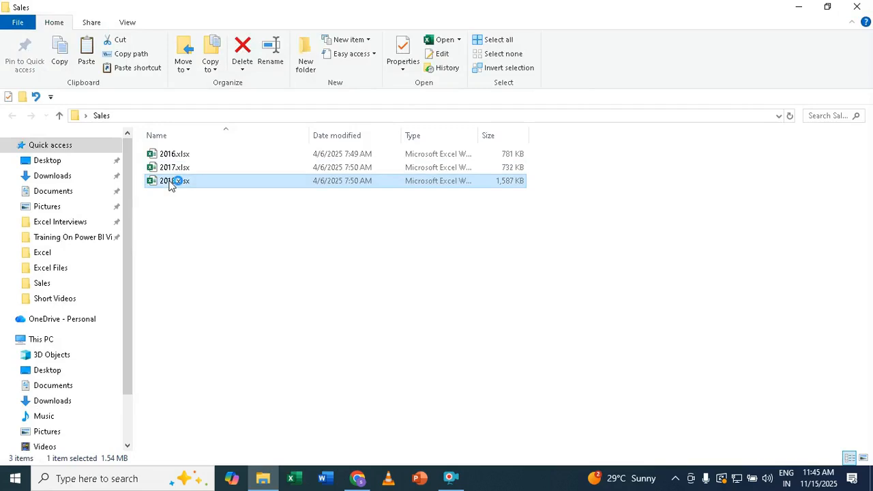
{"action": "double_click", "coordinate": [171, 182]}
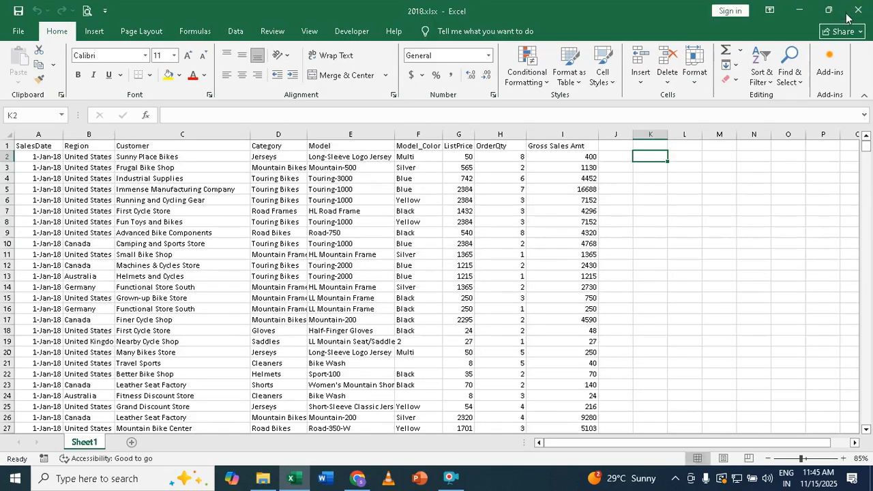
{"action": "left_click", "coordinate": [858, 12]}
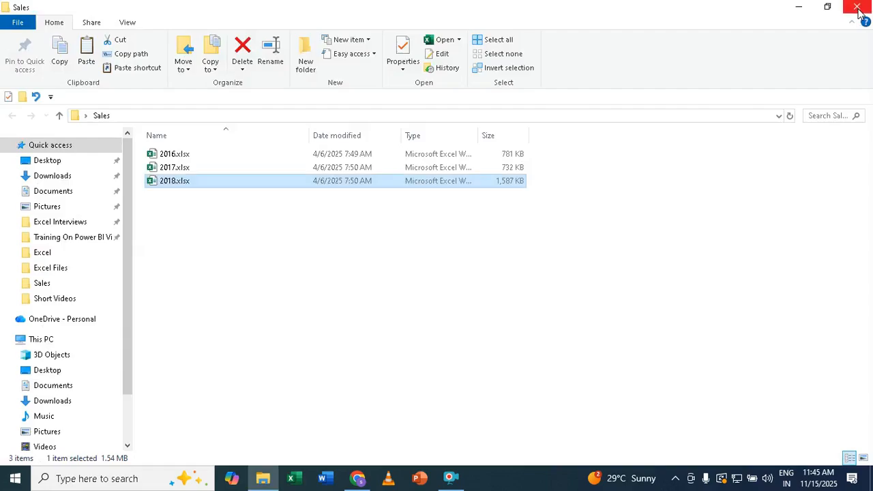
{"action": "left_click", "coordinate": [861, 6]}
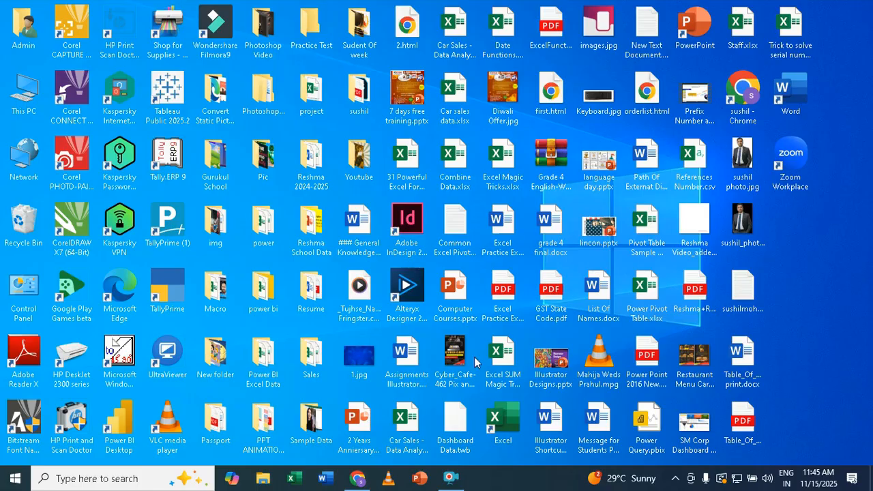
Open a blank workbook in Excel and start importing data from a folder.
{"action": "left_click", "coordinate": [293, 479]}
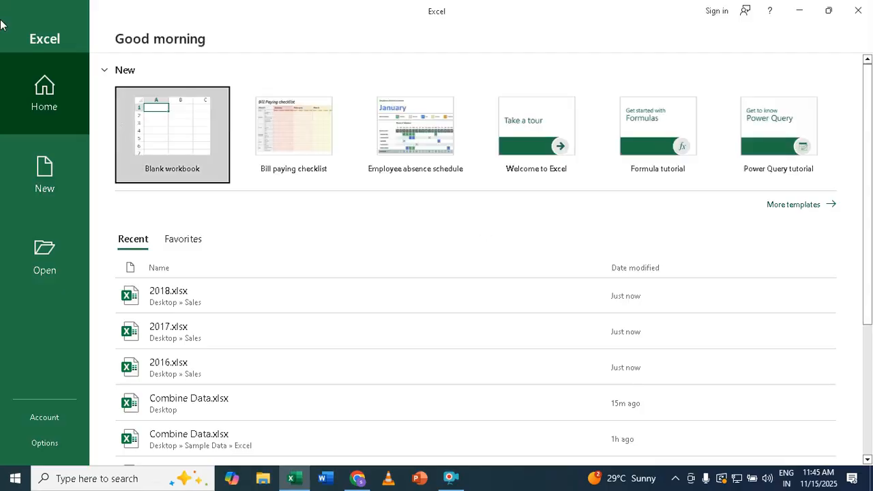
{"action": "left_click", "coordinate": [151, 130]}
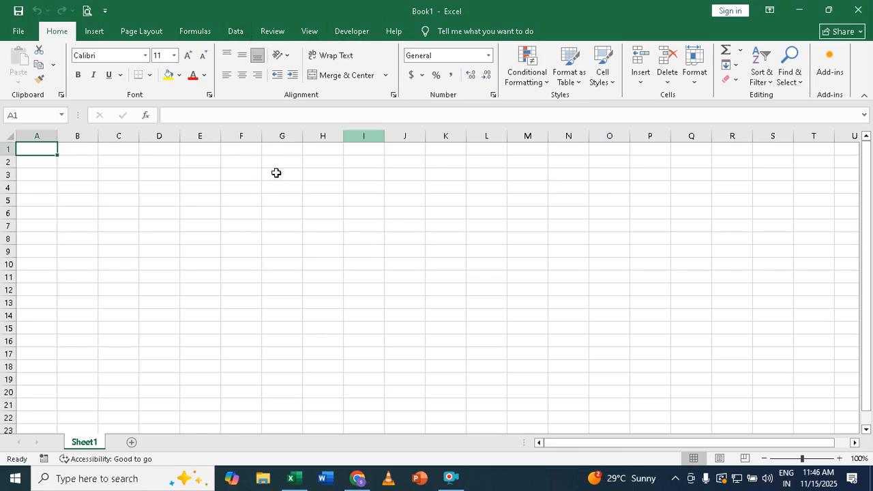
{"action": "left_click", "coordinate": [236, 32]}
{"action": "left_click", "coordinate": [25, 81]}
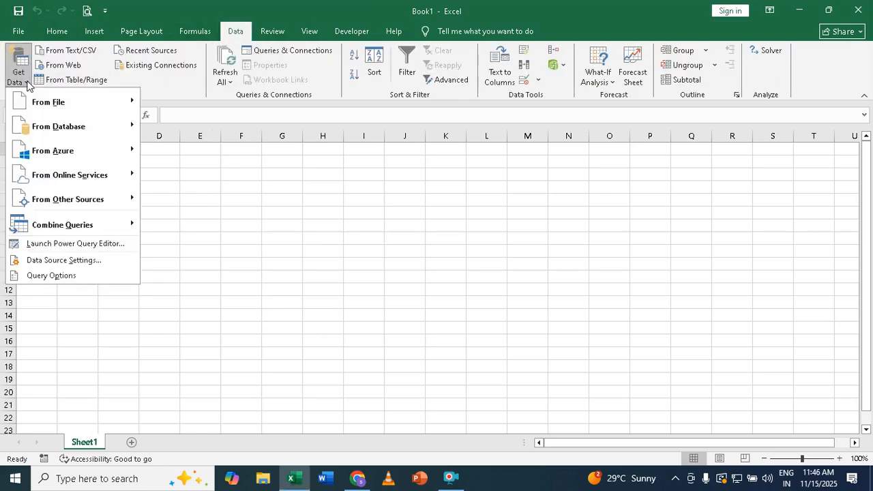
{"action": "mouse_move", "coordinate": [49, 108]}
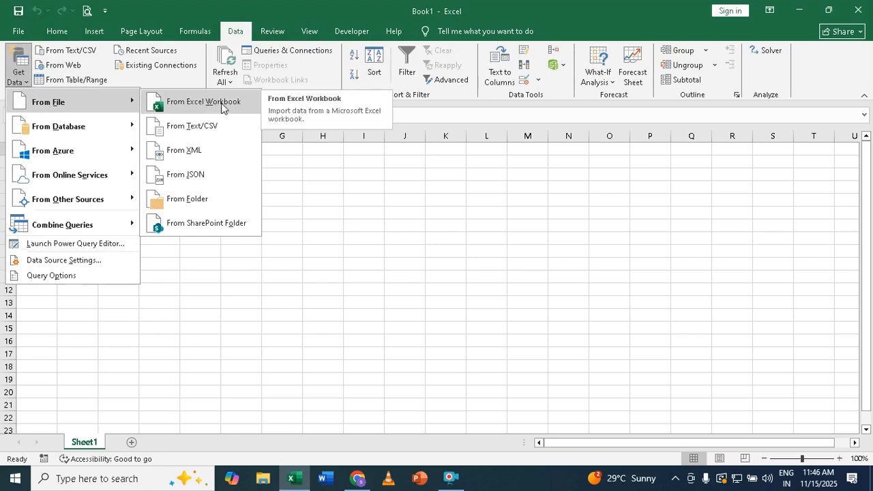
{"action": "left_click", "coordinate": [188, 199]}
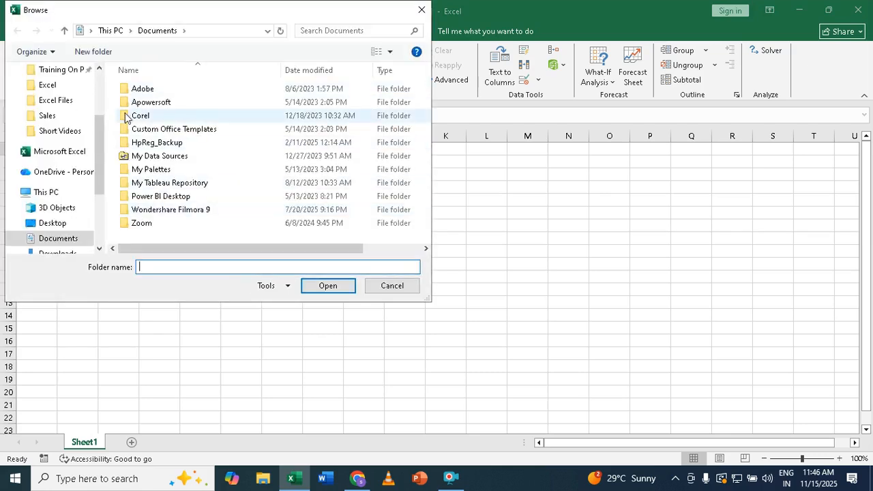
Choose the Sales folder on the desktop as the data source and open its file list in Power Query for transformation.
{"action": "scroll", "coordinate": [85, 106], "scroll_direction": "up", "scroll_amount": 3}
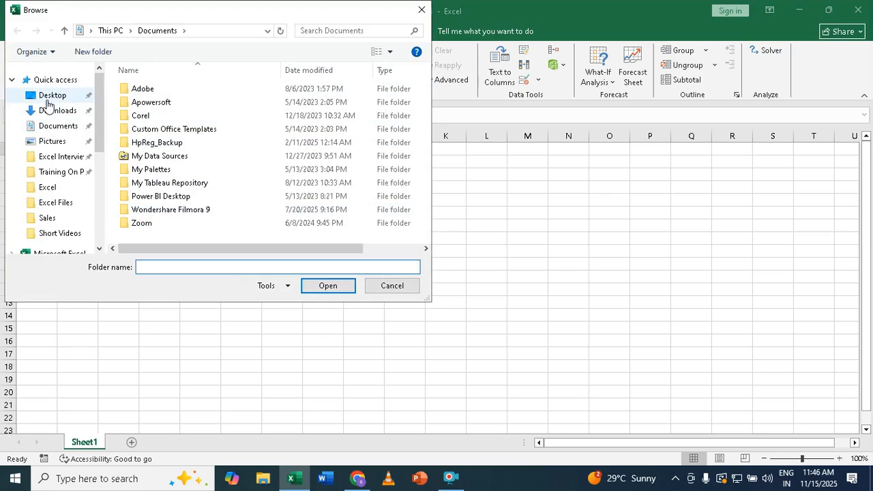
{"action": "left_click", "coordinate": [51, 96]}
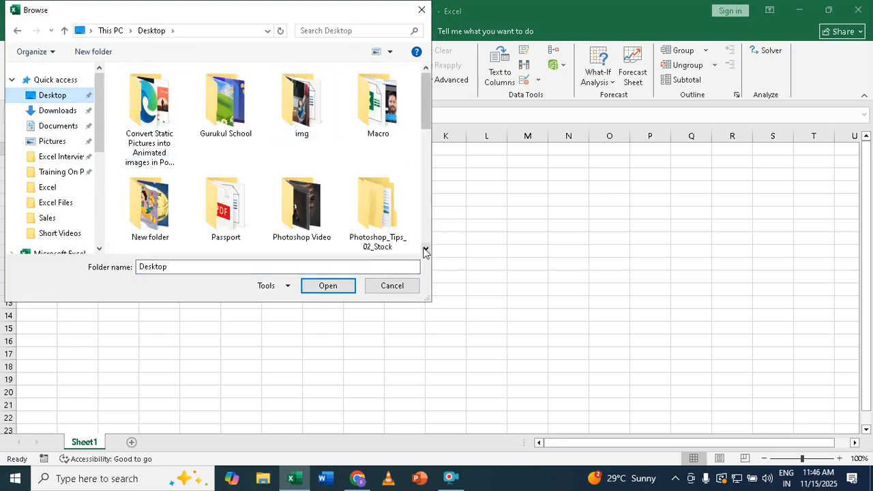
{"action": "scroll", "coordinate": [424, 252], "scroll_direction": "down", "scroll_amount": 2}
{"action": "scroll", "coordinate": [425, 253], "scroll_direction": "down", "scroll_amount": 1}
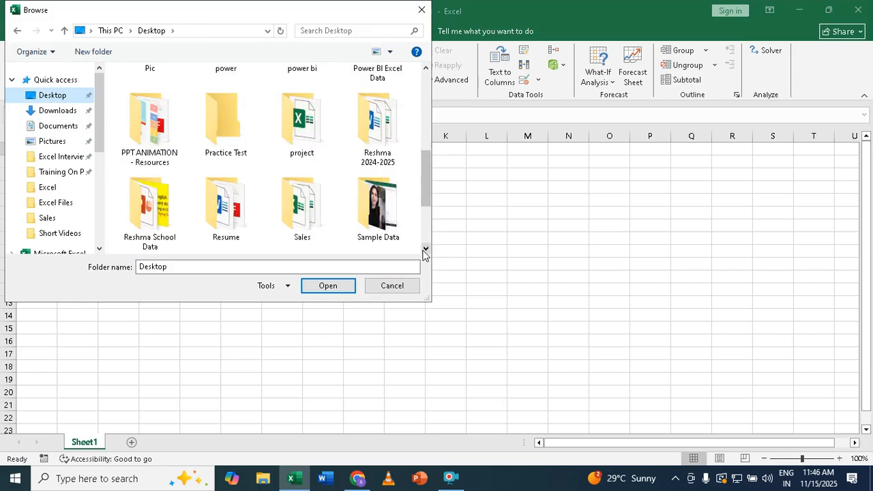
{"action": "left_click", "coordinate": [299, 213]}
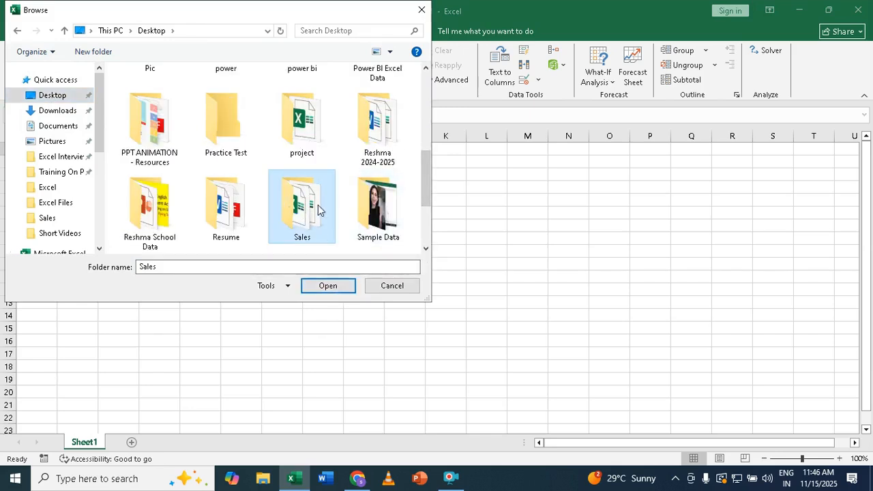
{"action": "left_click", "coordinate": [334, 287]}
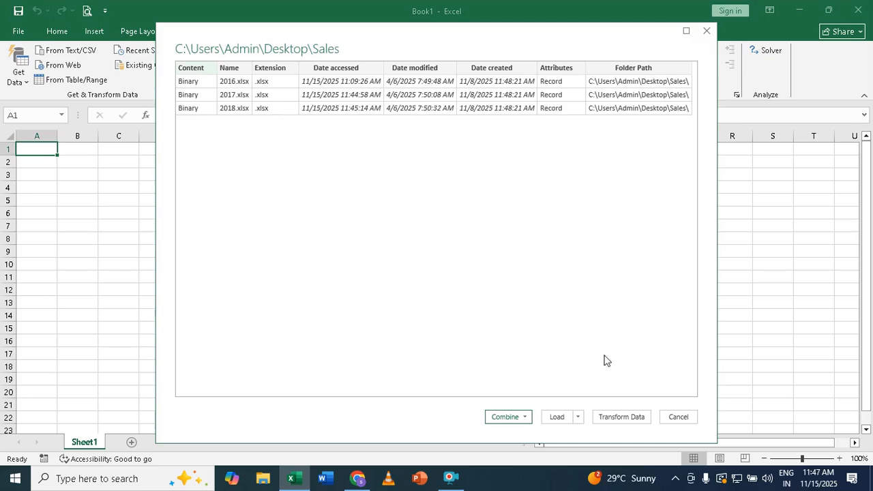
{"action": "left_click", "coordinate": [621, 417]}
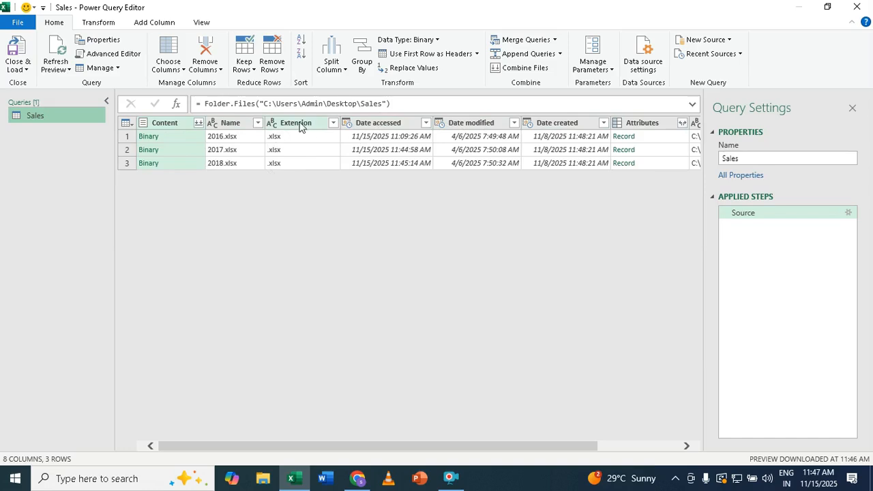
Keep only the Content and Name columns in the Sales query and remove all other columns.
{"action": "left_click", "coordinate": [164, 127]}
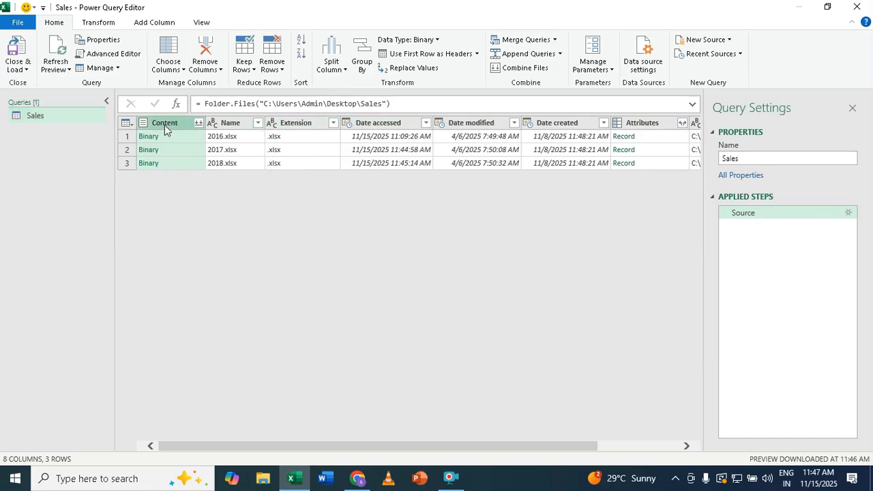
{"action": "left_click", "coordinate": [231, 124], "text": "ctrl"}
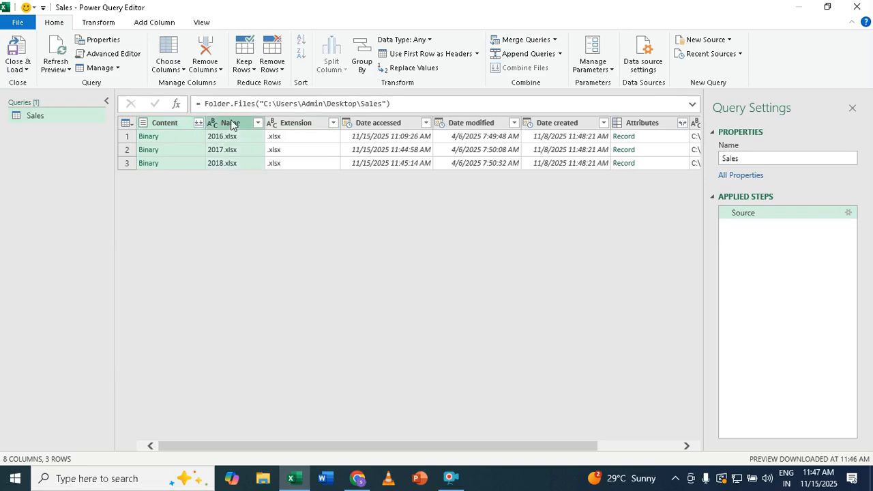
{"action": "right_click", "coordinate": [230, 123]}
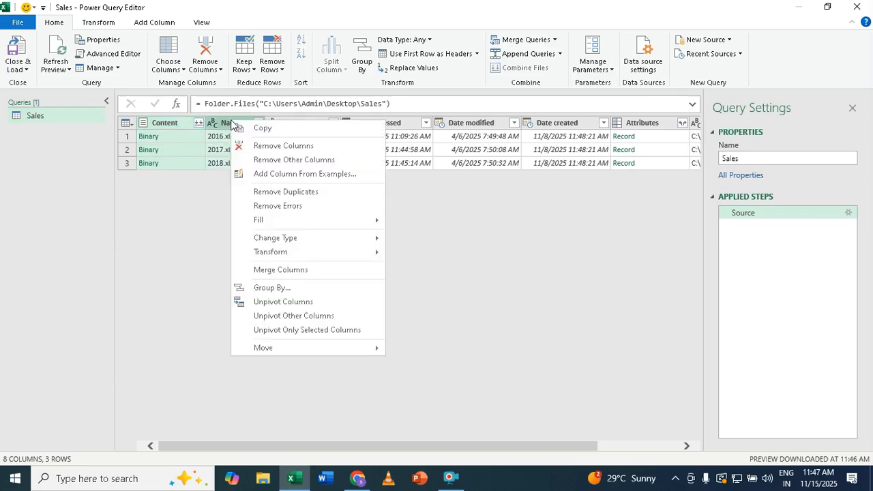
{"action": "left_click", "coordinate": [282, 160]}
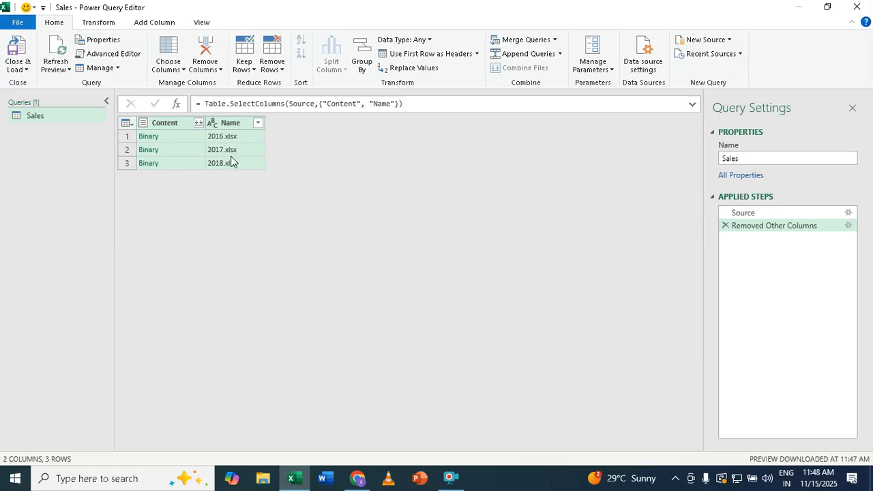
Combine the files in the Content column, using the first file as sample and extracting Sheet1 from each.
{"action": "left_click", "coordinate": [200, 128]}
{"action": "left_click", "coordinate": [198, 124]}
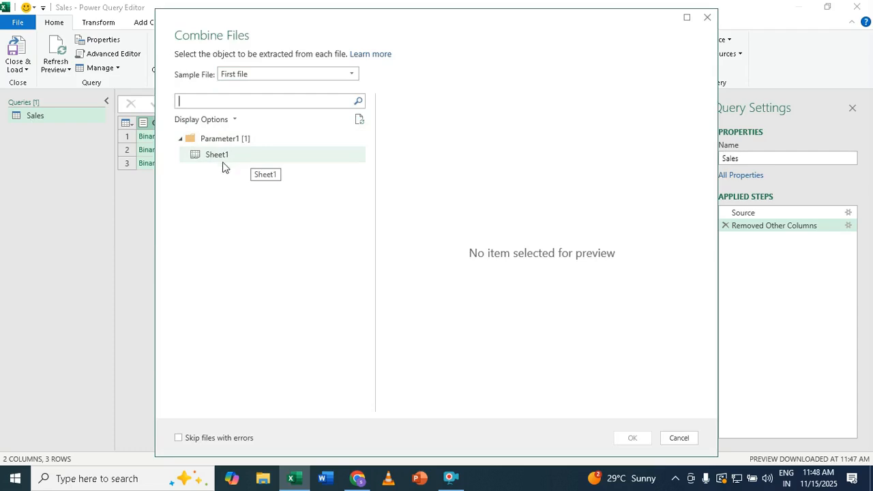
{"action": "left_click", "coordinate": [220, 159]}
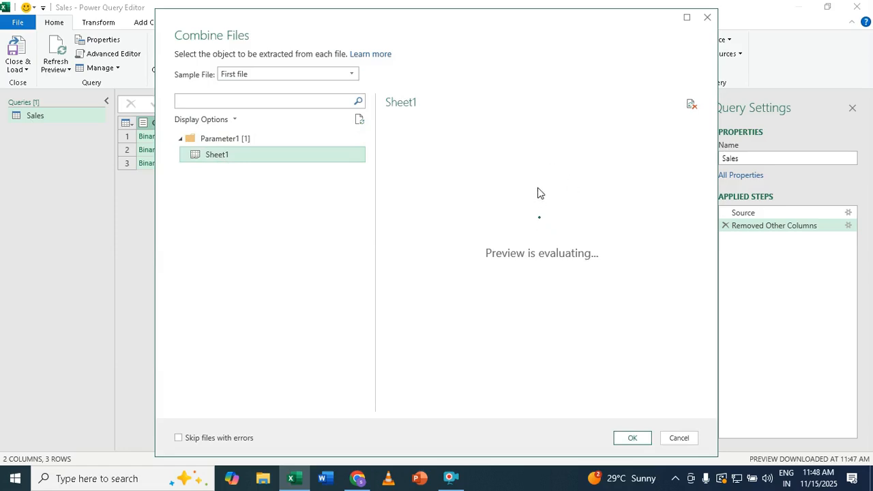
{"action": "left_click", "coordinate": [633, 438]}
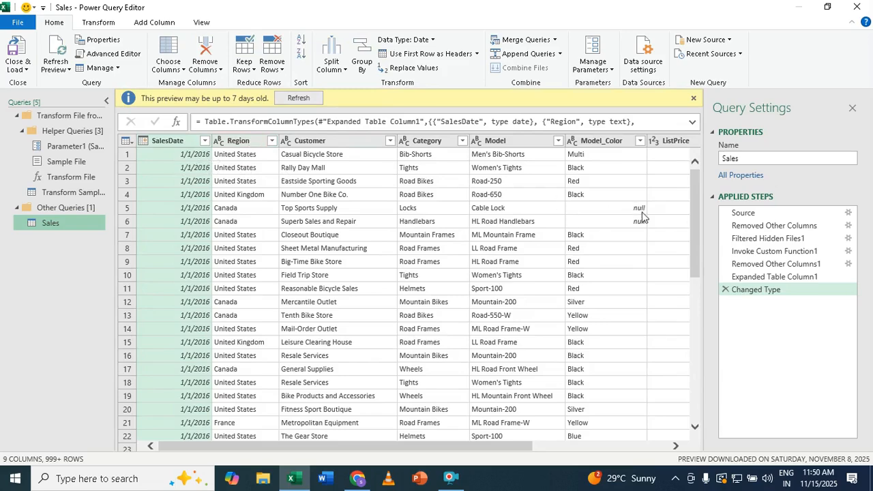
Filter the null values out of the Model_Color column.
{"action": "left_click", "coordinate": [640, 142]}
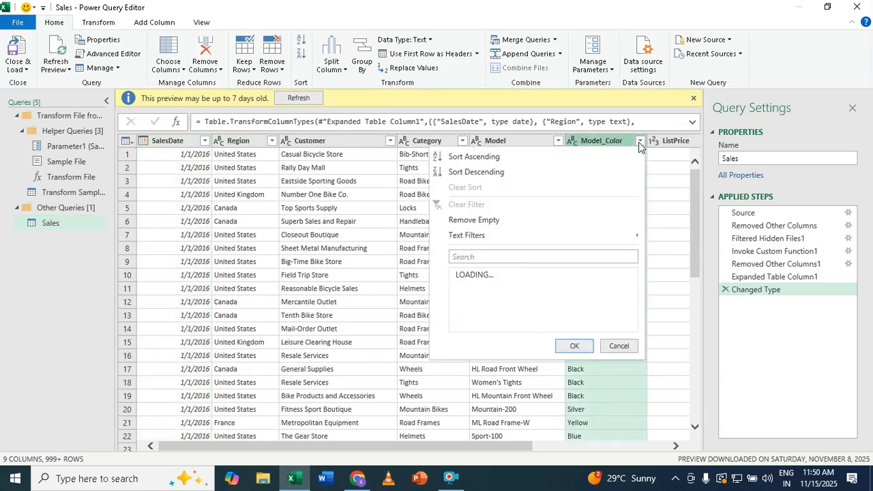
{"action": "left_click", "coordinate": [461, 288]}
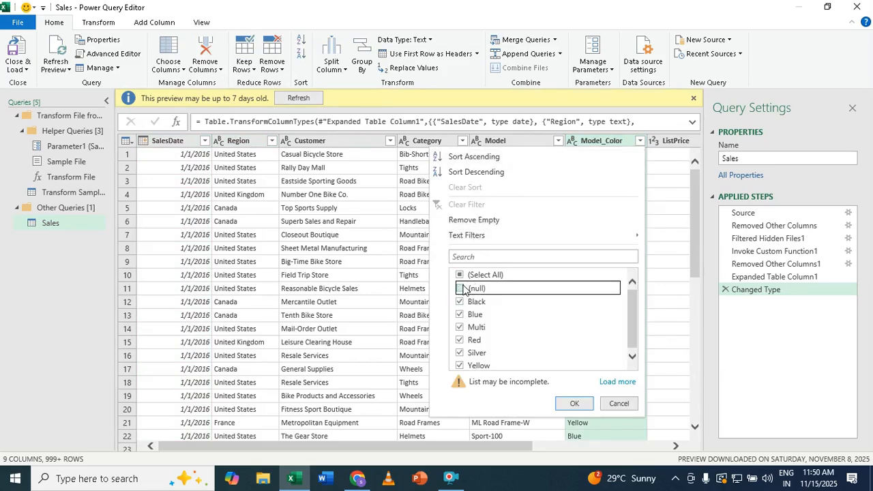
{"action": "left_click", "coordinate": [574, 403]}
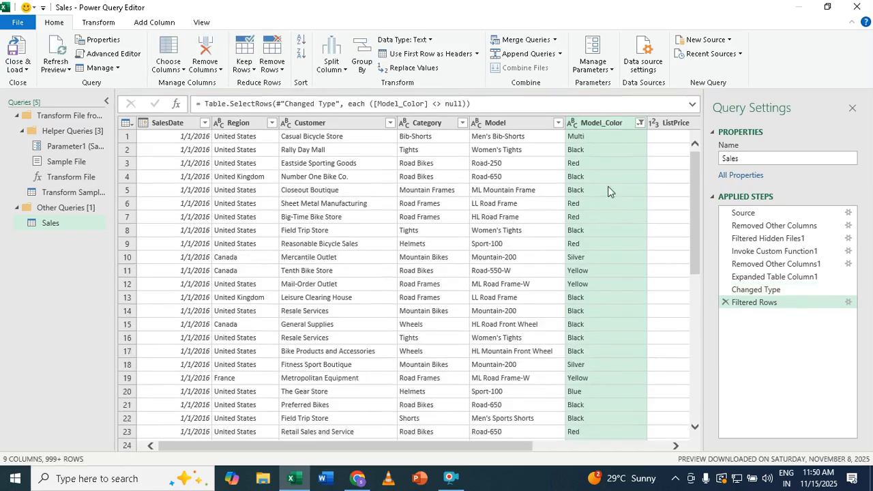
Transform the Customer column's text with Capitalize Each Word.
{"action": "left_click", "coordinate": [328, 126]}
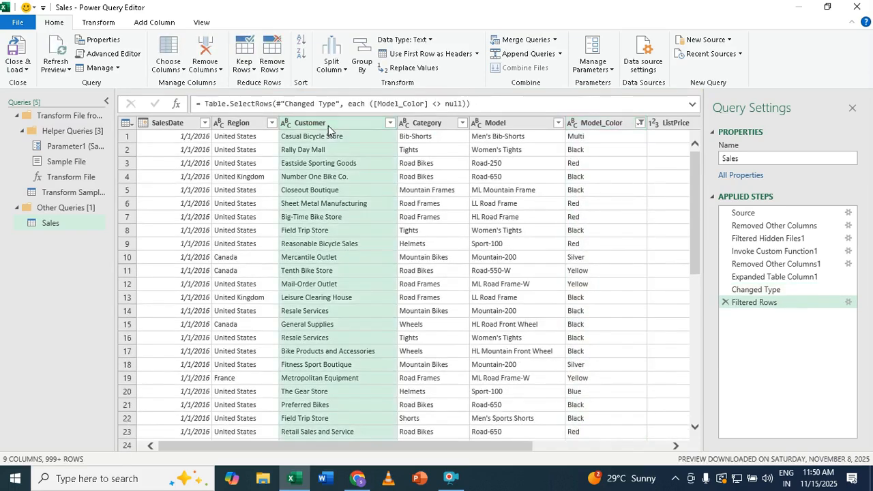
{"action": "right_click", "coordinate": [328, 126]}
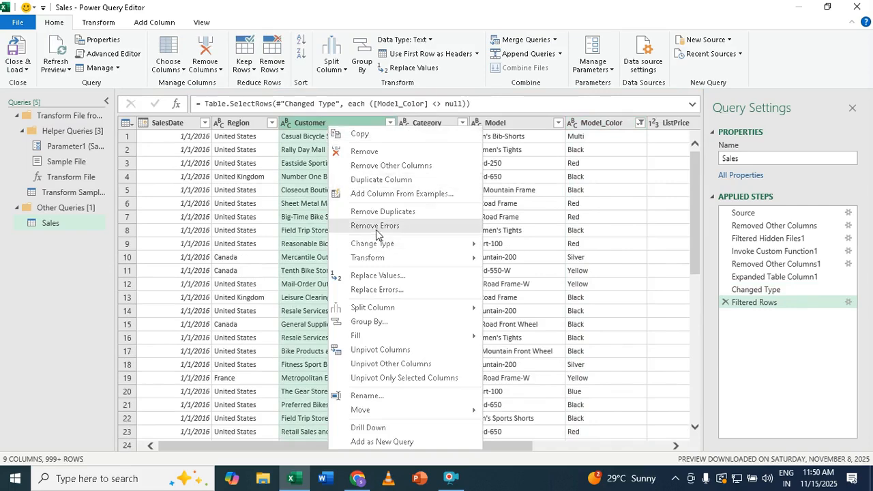
{"action": "mouse_move", "coordinate": [384, 259]}
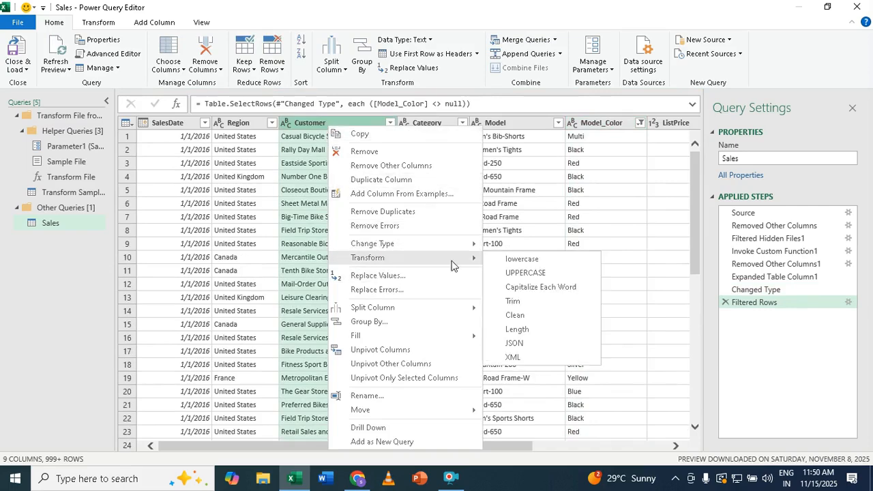
{"action": "left_click", "coordinate": [531, 287]}
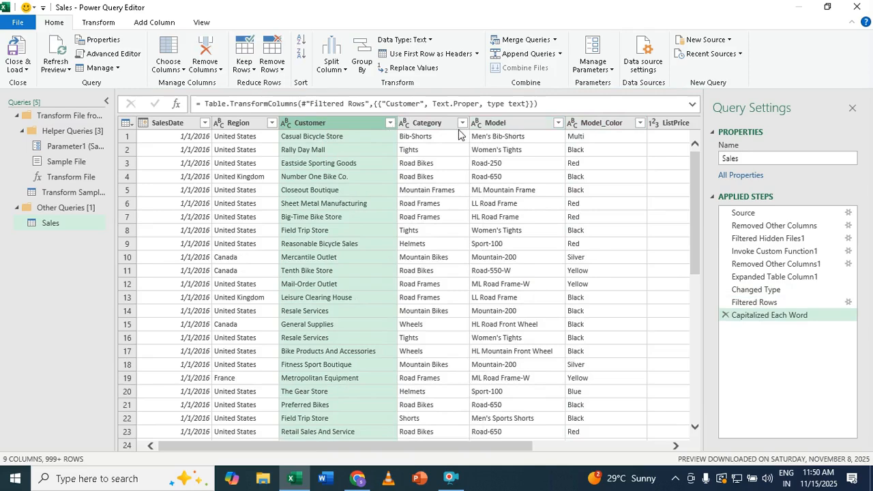
Transform the Category column's text to lowercase.
{"action": "left_click", "coordinate": [435, 126]}
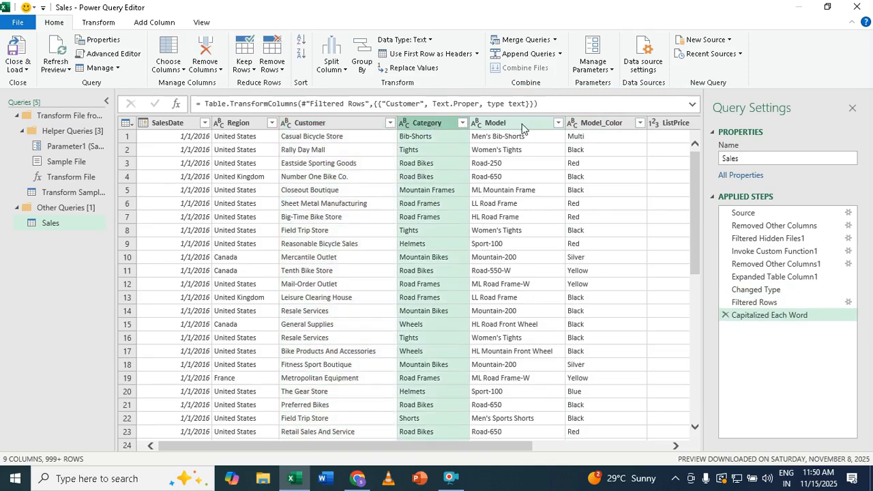
{"action": "right_click", "coordinate": [434, 126]}
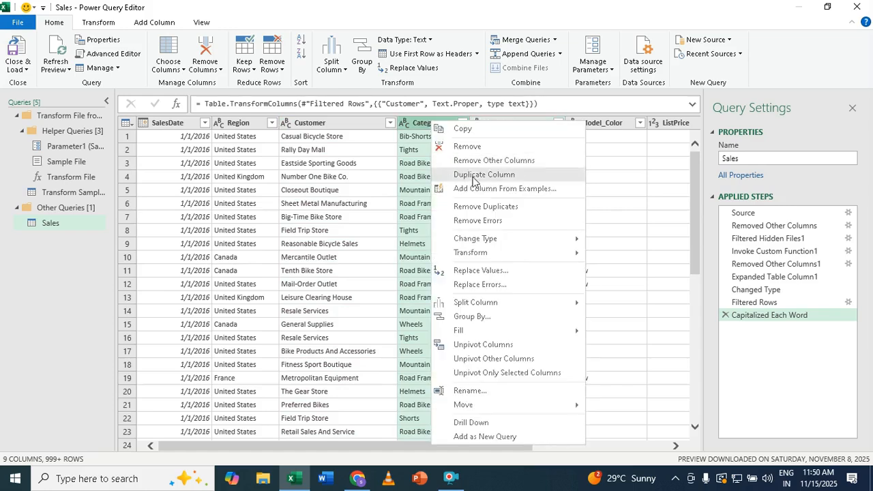
{"action": "mouse_move", "coordinate": [477, 253]}
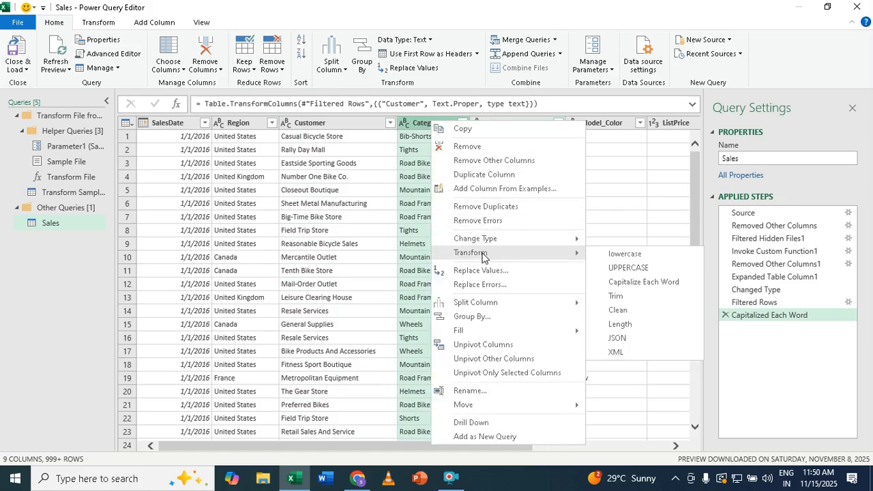
{"action": "left_click", "coordinate": [639, 253]}
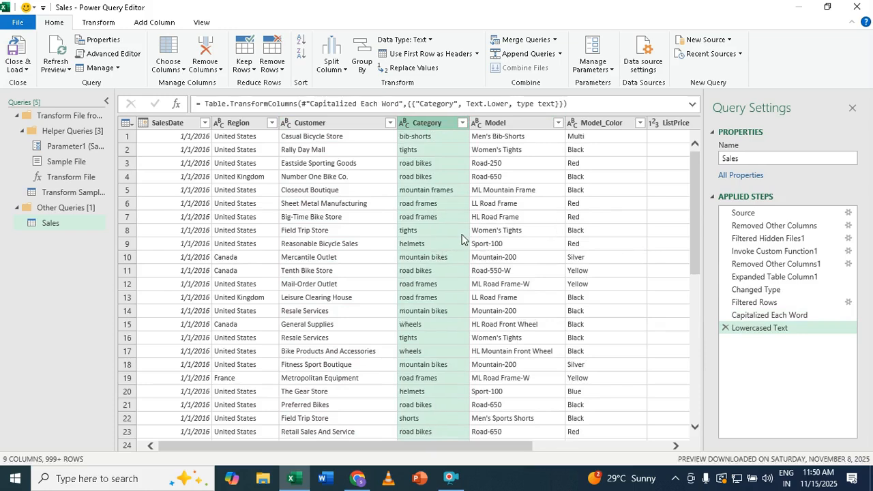
Rename the SalesDate column to years and load the combined query into the workbook.
{"action": "double_click", "coordinate": [178, 123]}
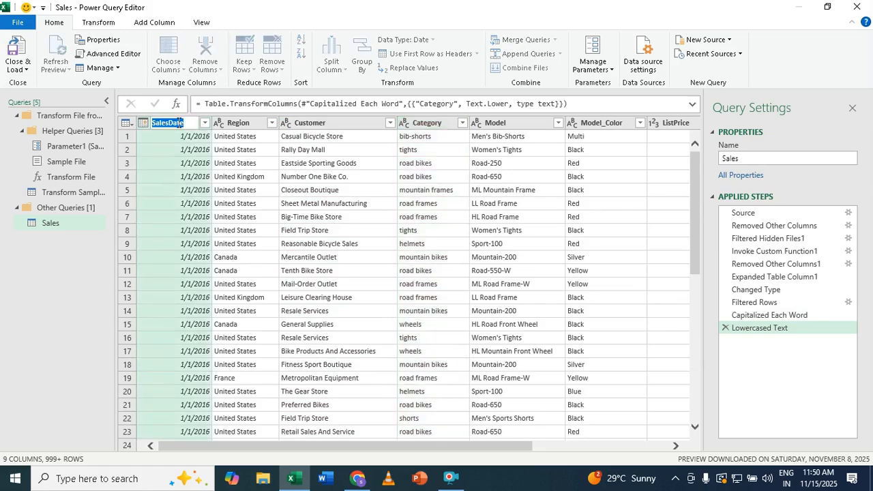
{"action": "type", "text": "years"}
{"action": "key", "text": "Return"}
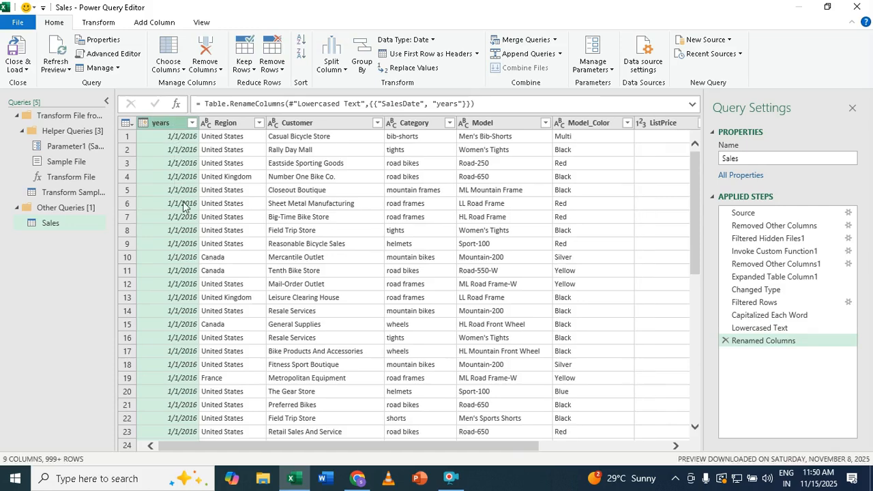
{"action": "left_click", "coordinate": [26, 70]}
{"action": "left_click", "coordinate": [47, 94]}
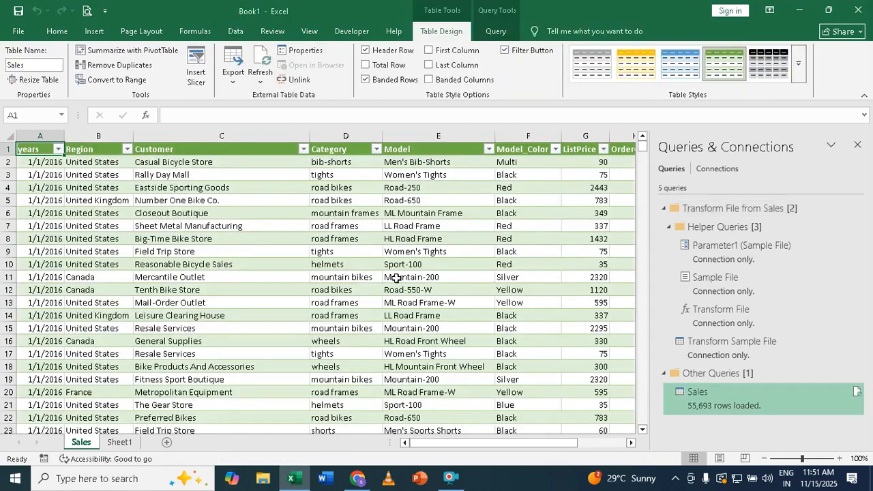
Create a PivotTable from the combined Sales table on a new worksheet and close the Queries & Connections pane.
{"action": "left_click", "coordinate": [319, 221]}
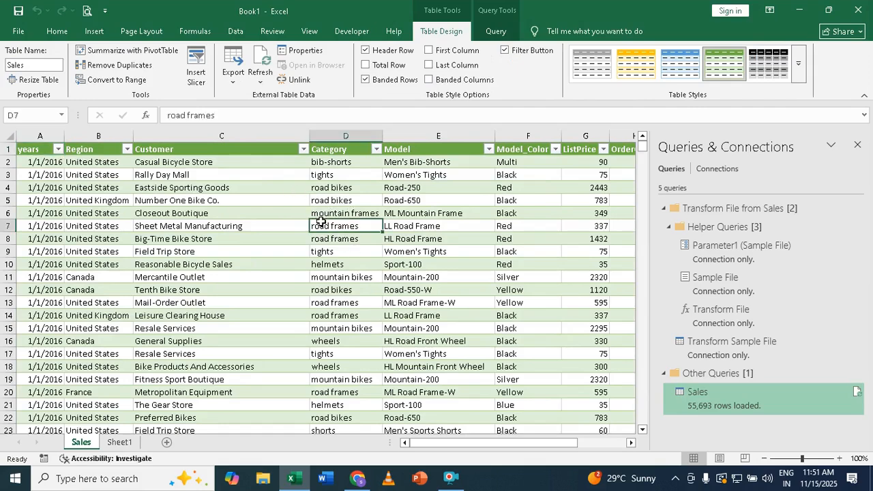
{"action": "left_click", "coordinate": [93, 31]}
{"action": "left_click", "coordinate": [24, 78]}
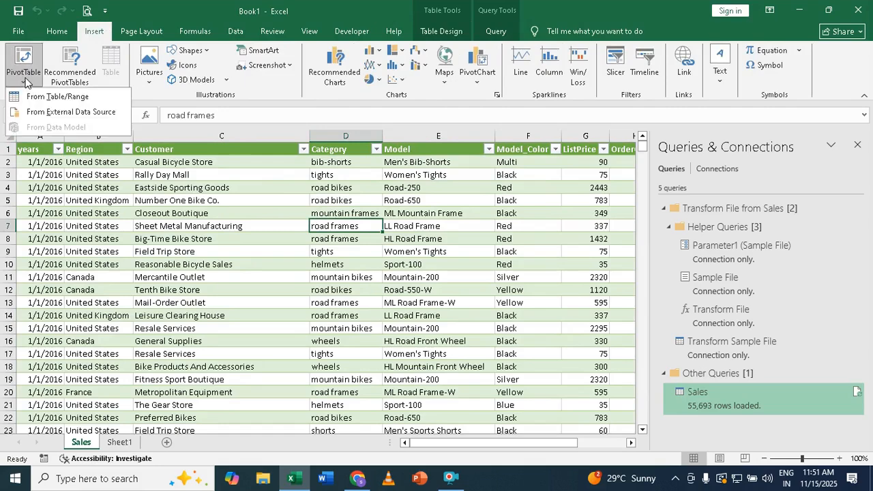
{"action": "left_click", "coordinate": [46, 98]}
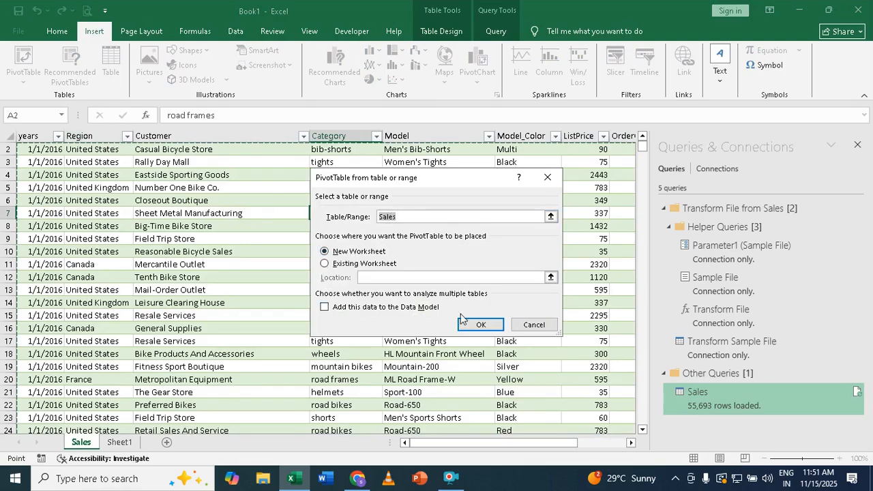
{"action": "left_click", "coordinate": [481, 325]}
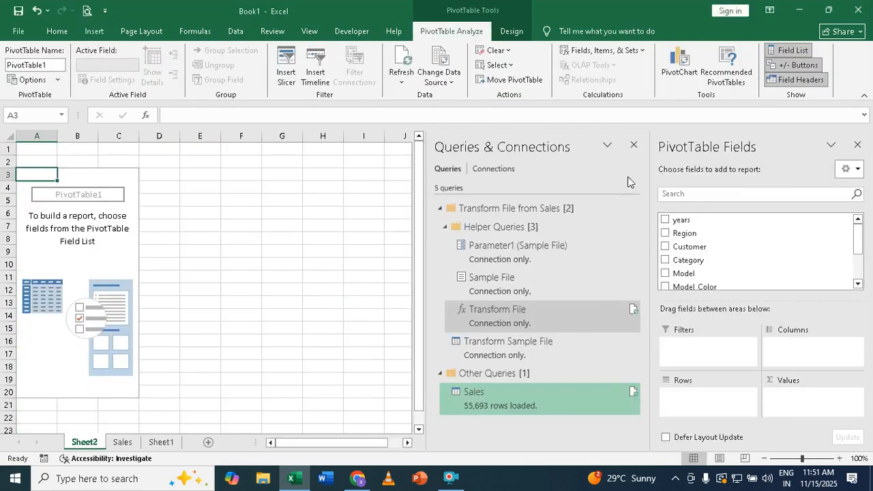
{"action": "left_click", "coordinate": [633, 147]}
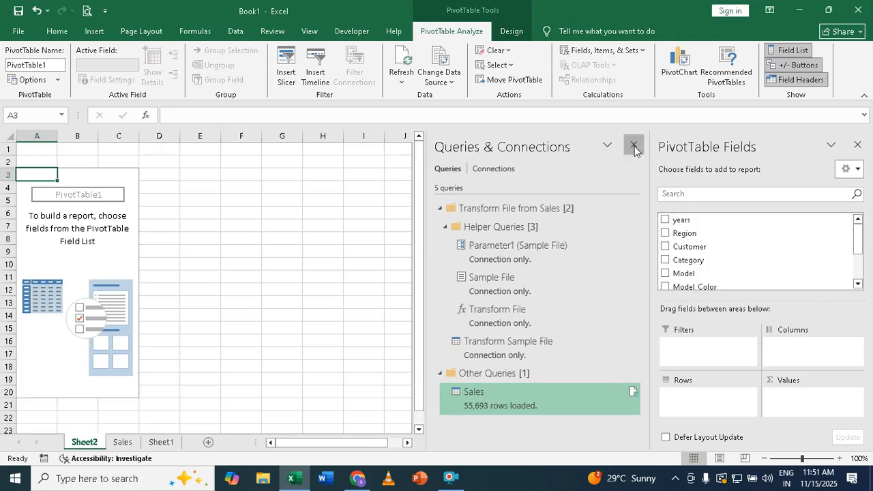
Lay out the PivotTable with years in Columns, Region and Customer in Rows, and Gross Sales Amt summed in Values.
{"action": "left_click_drag", "start_coordinate": [687, 225], "coordinate": [803, 348]}
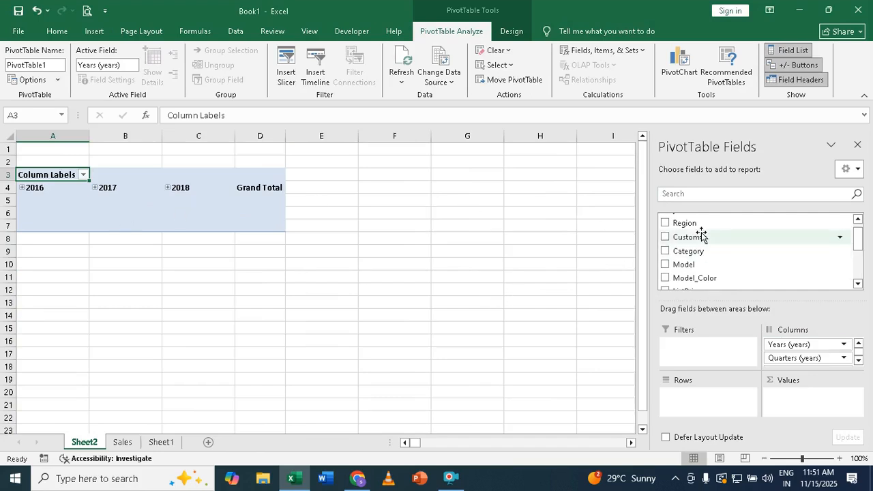
{"action": "left_click_drag", "start_coordinate": [696, 229], "coordinate": [690, 405]}
{"action": "left_click_drag", "start_coordinate": [686, 236], "coordinate": [683, 408]}
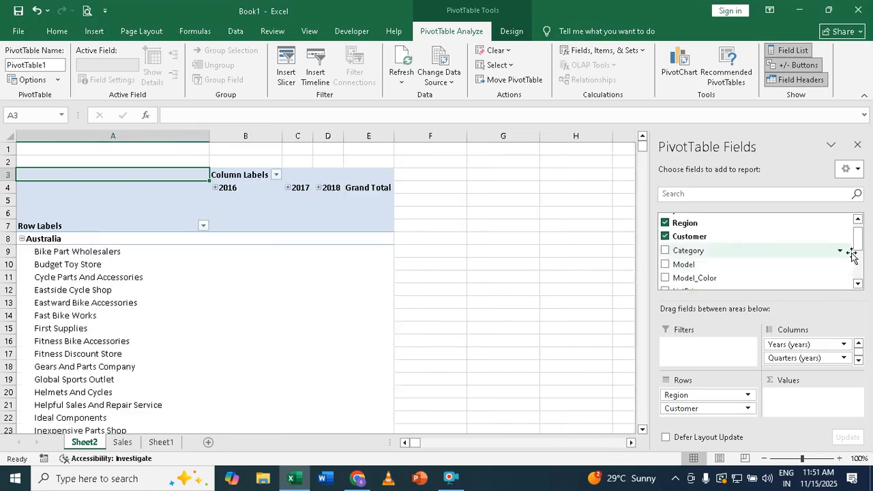
{"action": "left_click_drag", "start_coordinate": [861, 238], "coordinate": [860, 267]}
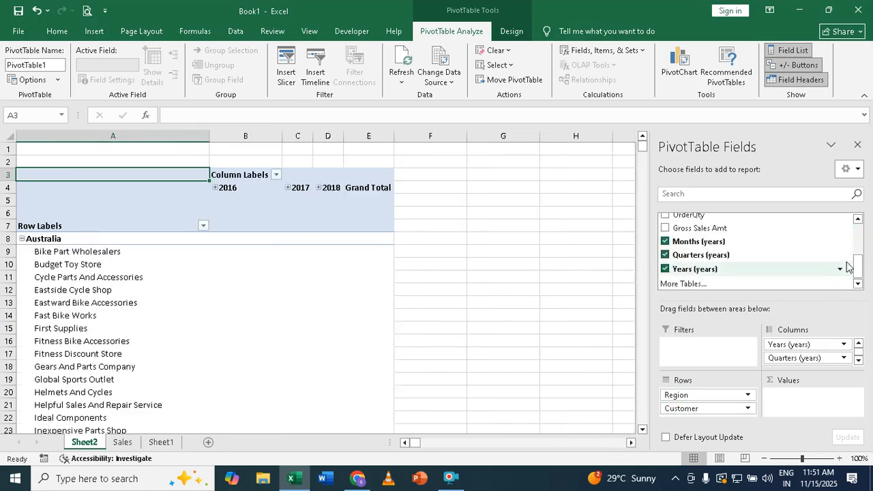
{"action": "left_click_drag", "start_coordinate": [716, 229], "coordinate": [800, 403]}
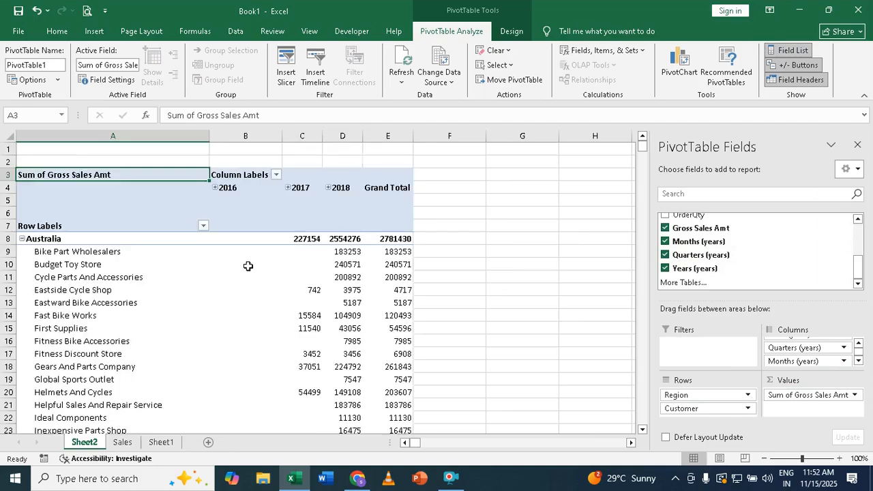
{"action": "scroll", "coordinate": [248, 266], "scroll_direction": "down", "scroll_amount": 16}
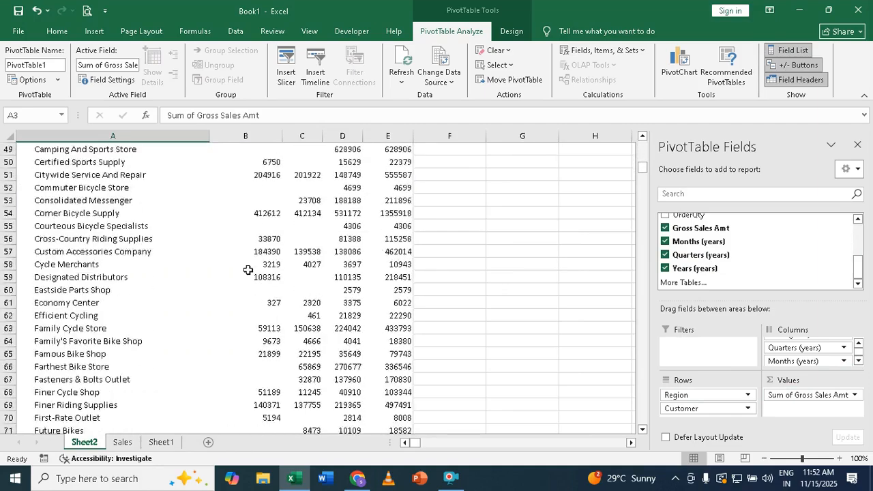
{"action": "scroll", "coordinate": [248, 270], "scroll_direction": "down", "scroll_amount": 5}
{"action": "scroll", "coordinate": [245, 271], "scroll_direction": "up", "scroll_amount": 11}
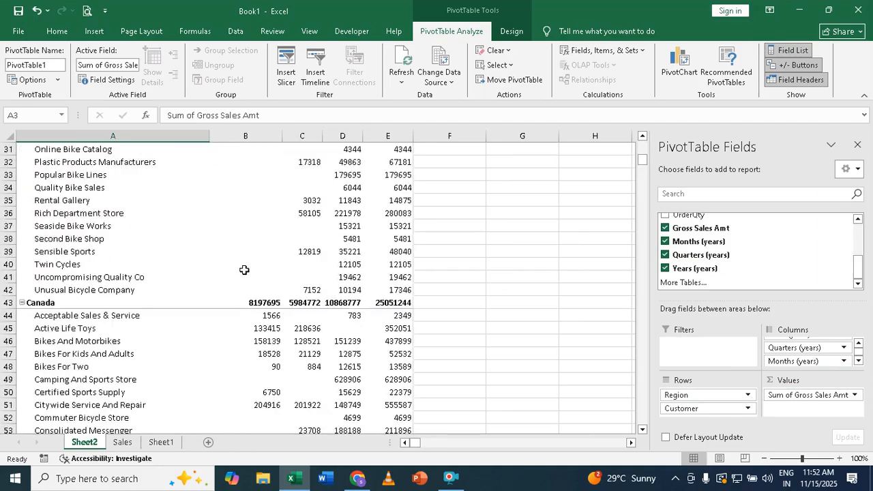
{"action": "scroll", "coordinate": [244, 270], "scroll_direction": "up", "scroll_amount": 10}
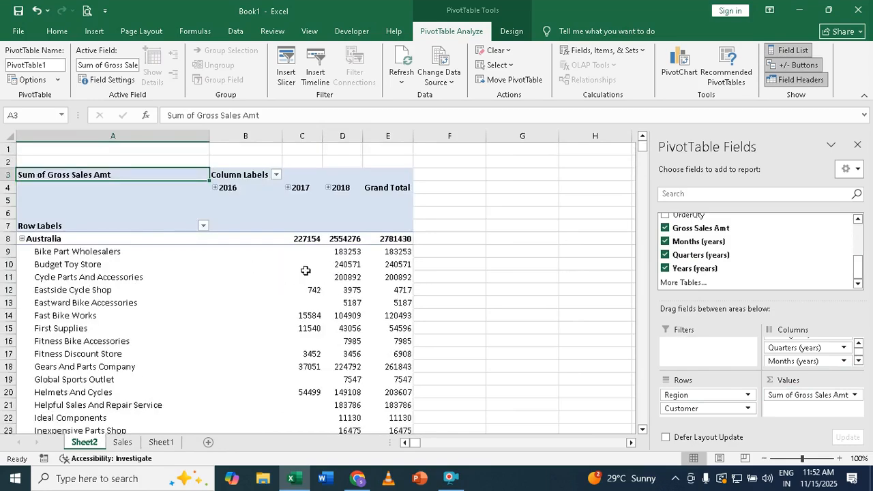
{"action": "mouse_move", "coordinate": [321, 287]}
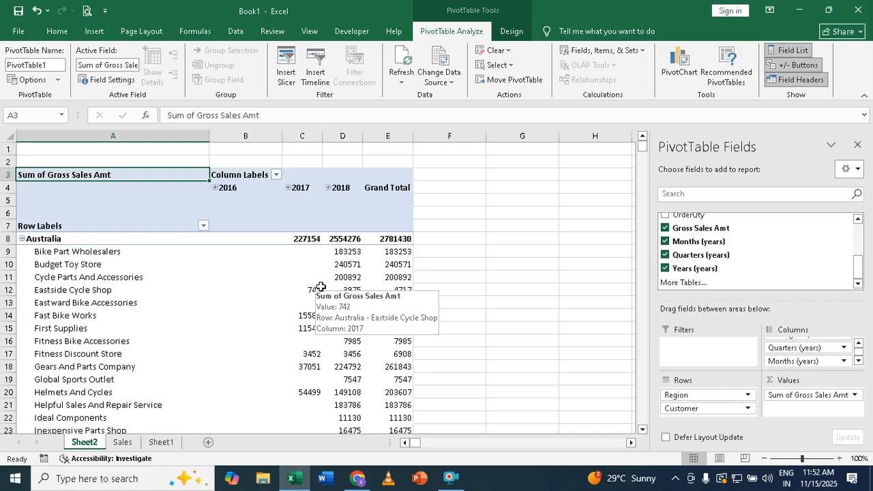
{"action": "left_click", "coordinate": [451, 478]}
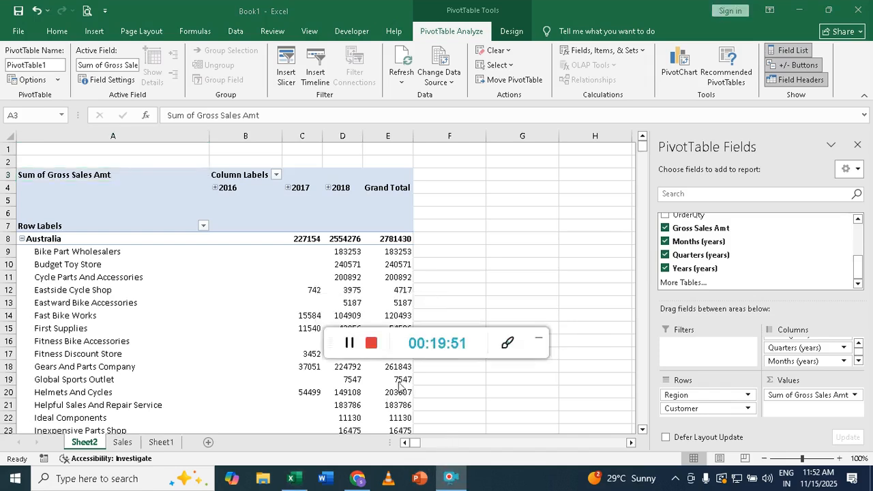